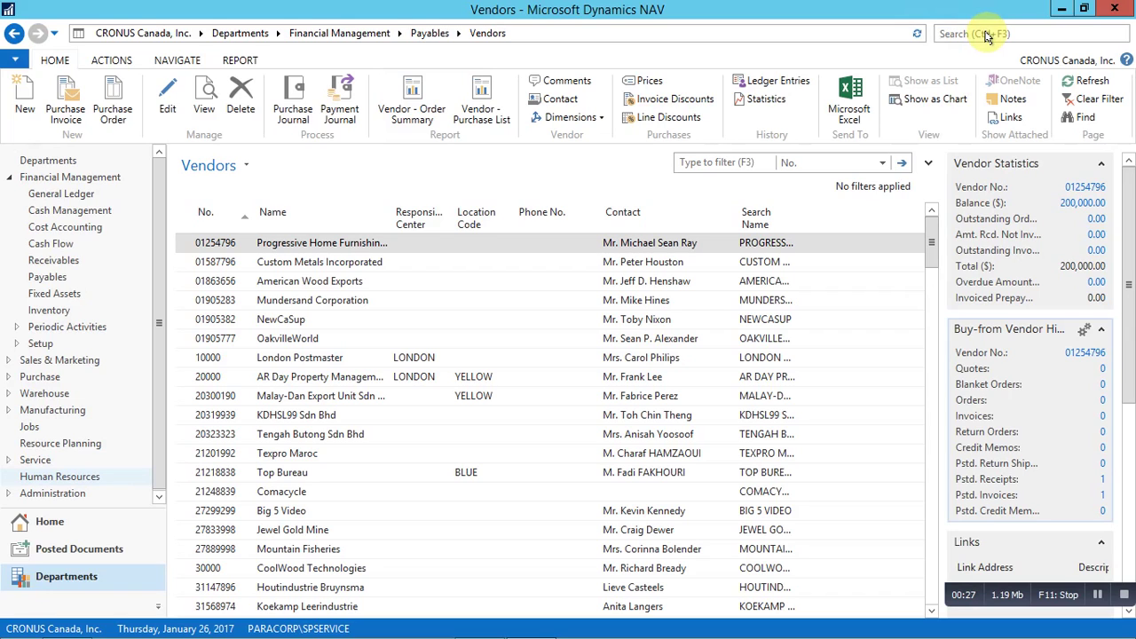
Start a page search from the Search box to find incoming documents
left_click(1067, 33)
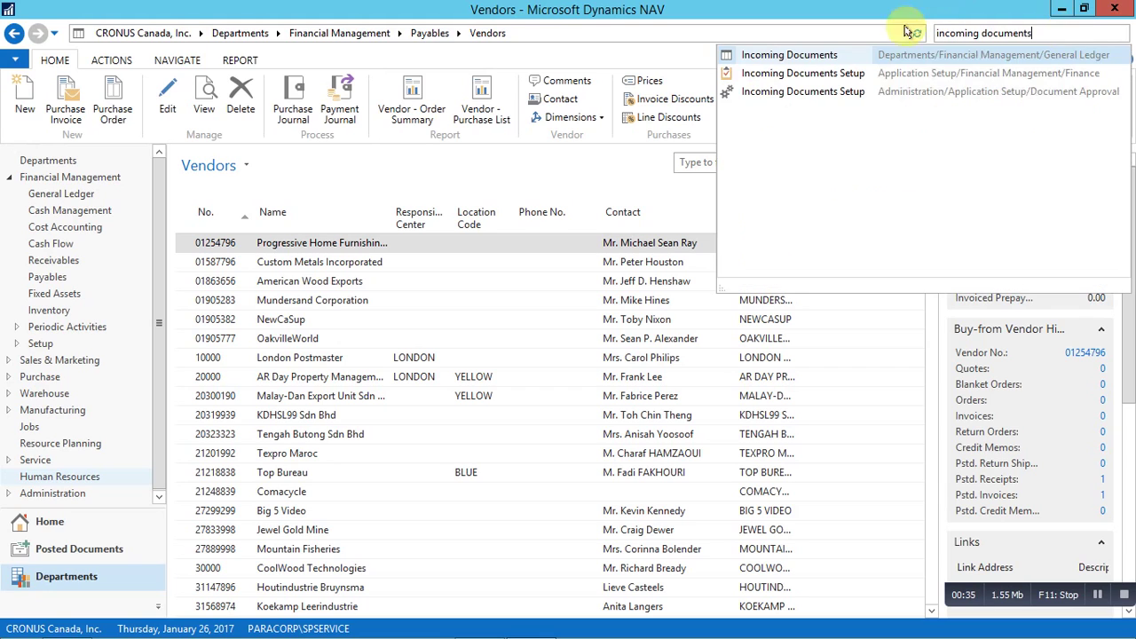
Open the Incoming Documents page from the General Ledger search result
left_click(790, 56)
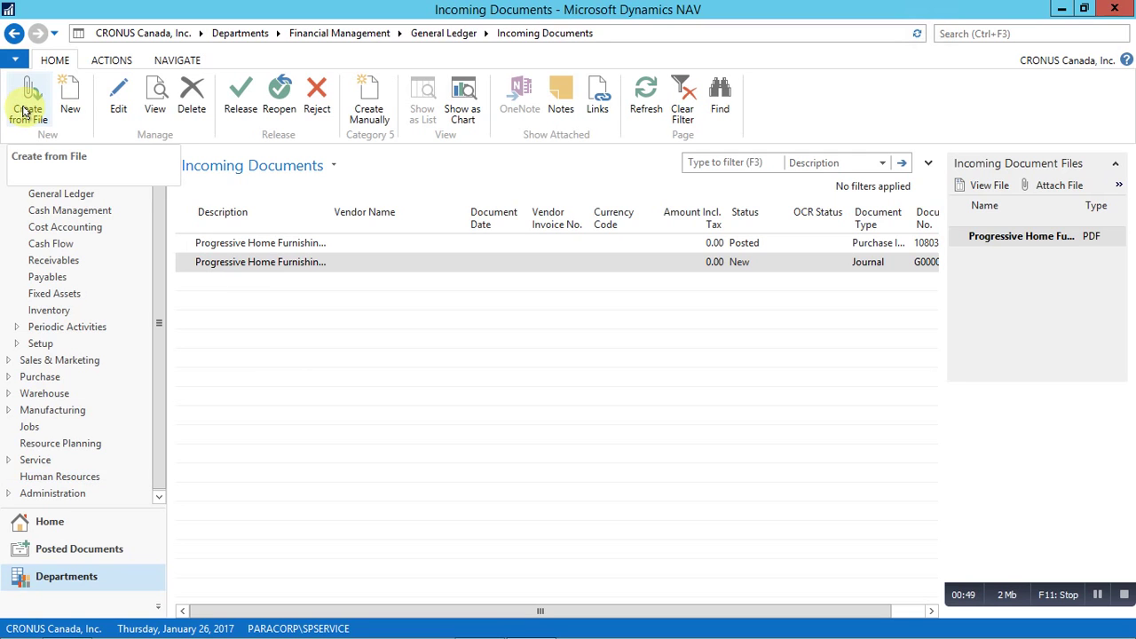
Attach Progressive Home Furnishings1.pdf from the Desktop as a new incoming document with status New
left_click(27, 111)
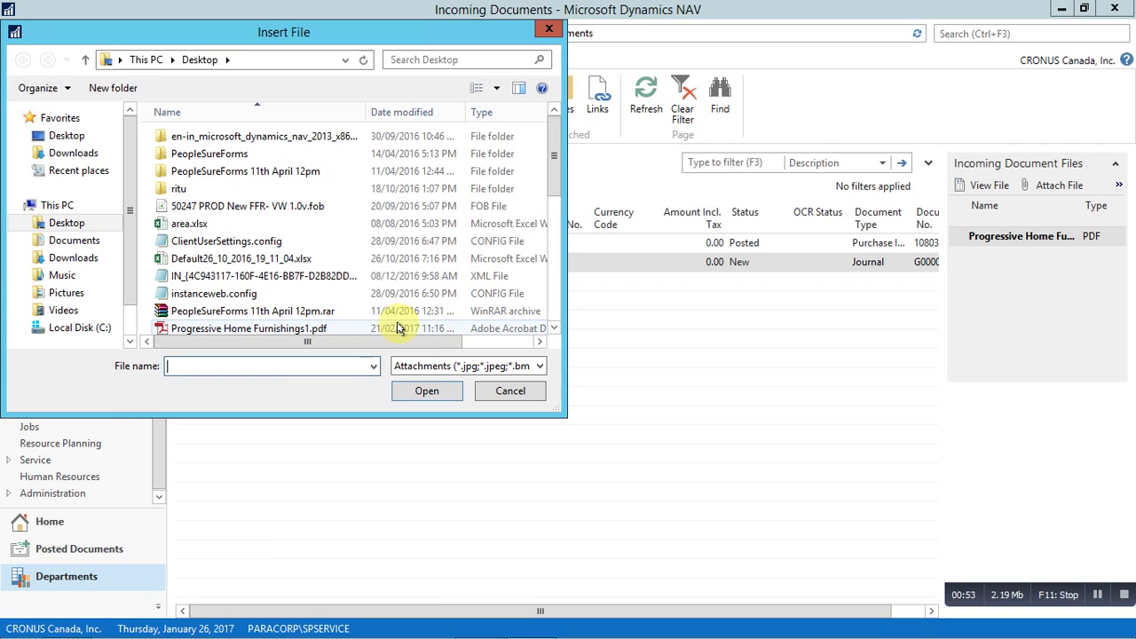
left_click(222, 327)
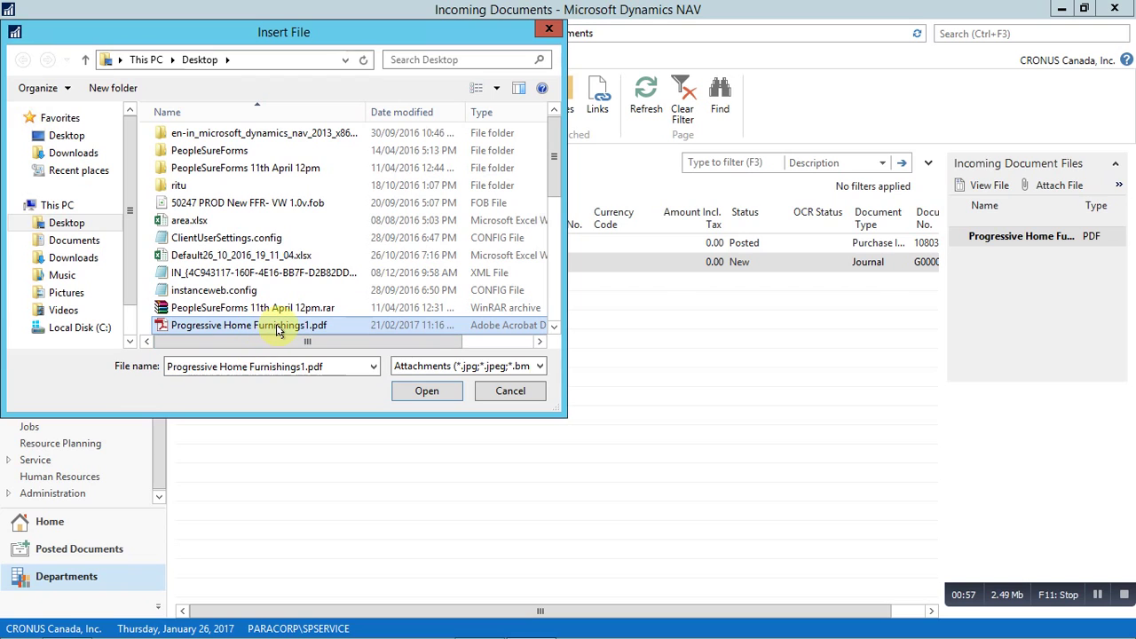
left_click(424, 394)
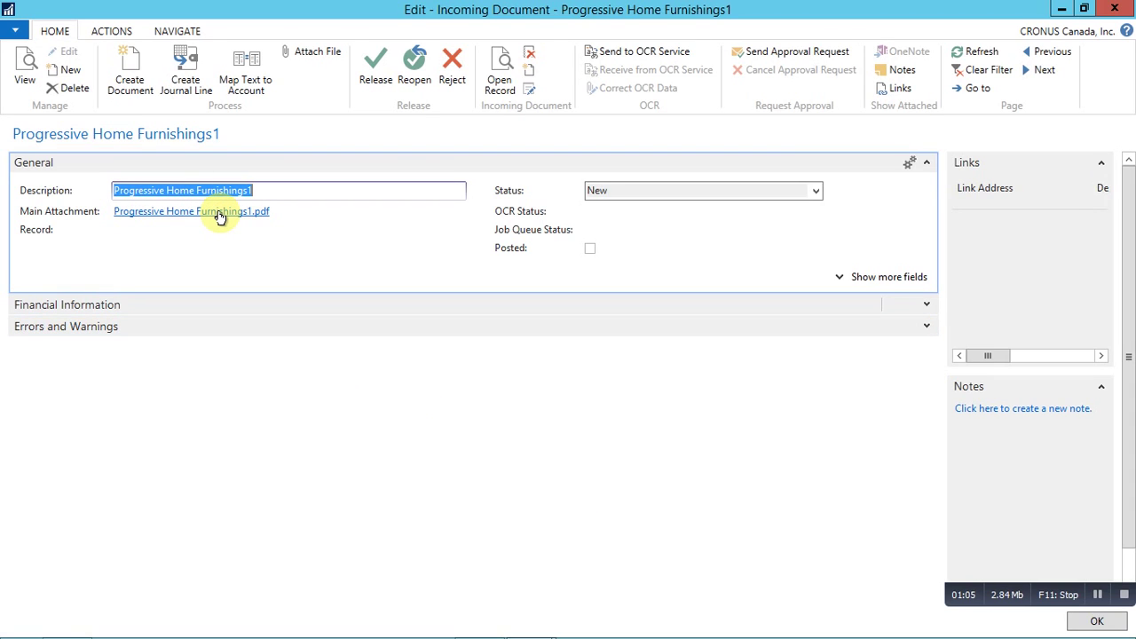
Open the attached invoice PDF in Adobe Reader and review its four item lines totalling 100000
left_click(220, 213)
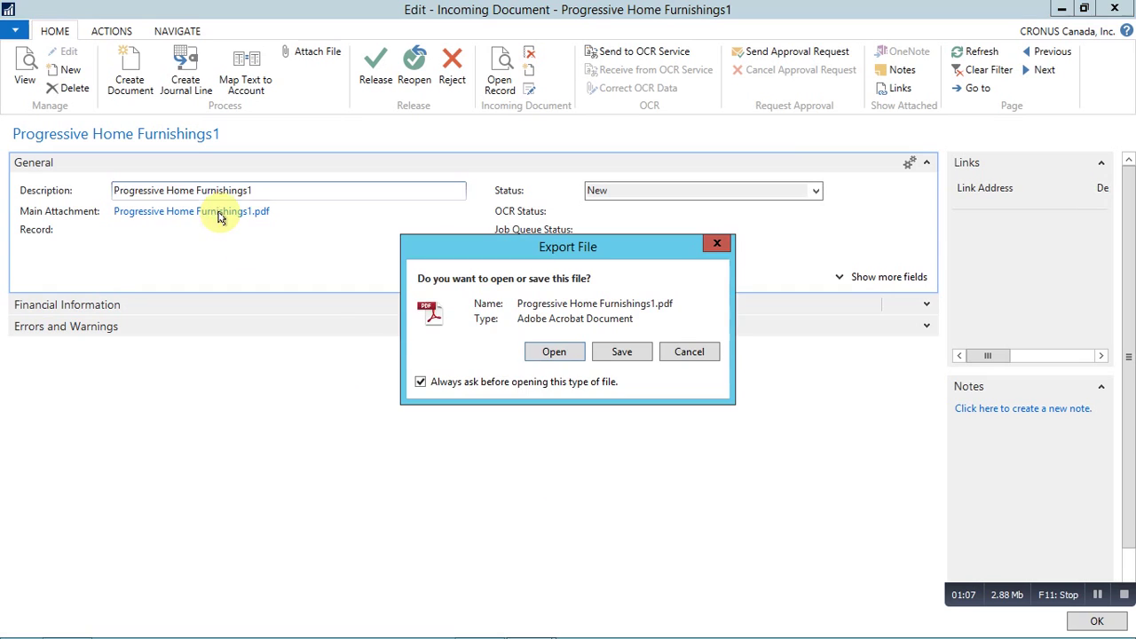
left_click(551, 353)
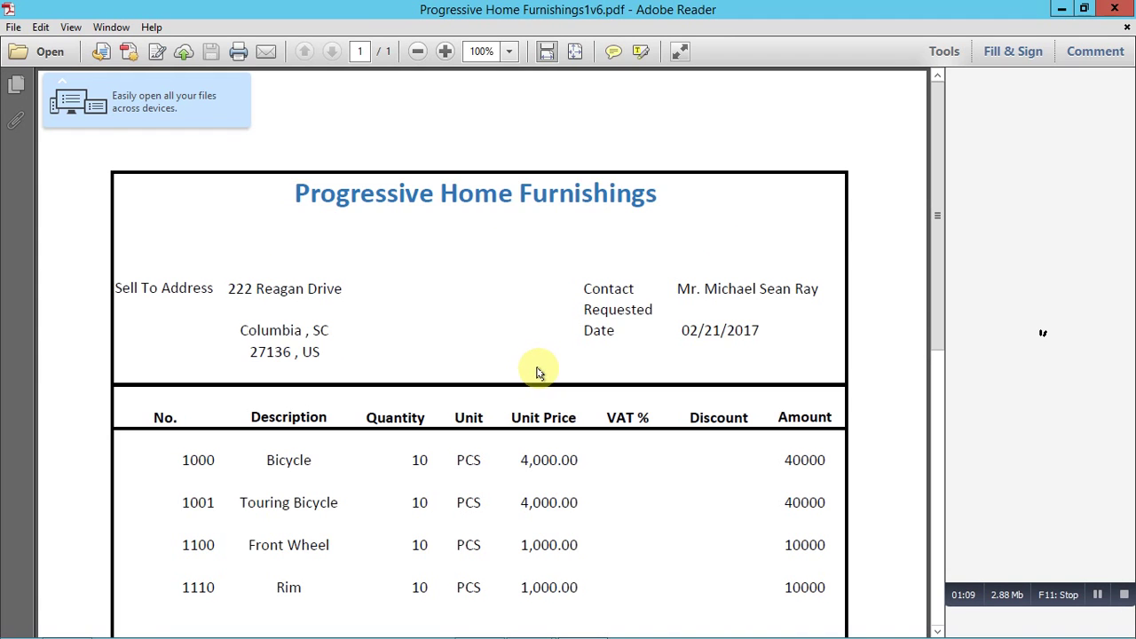
scroll(477, 269, "down", 10)
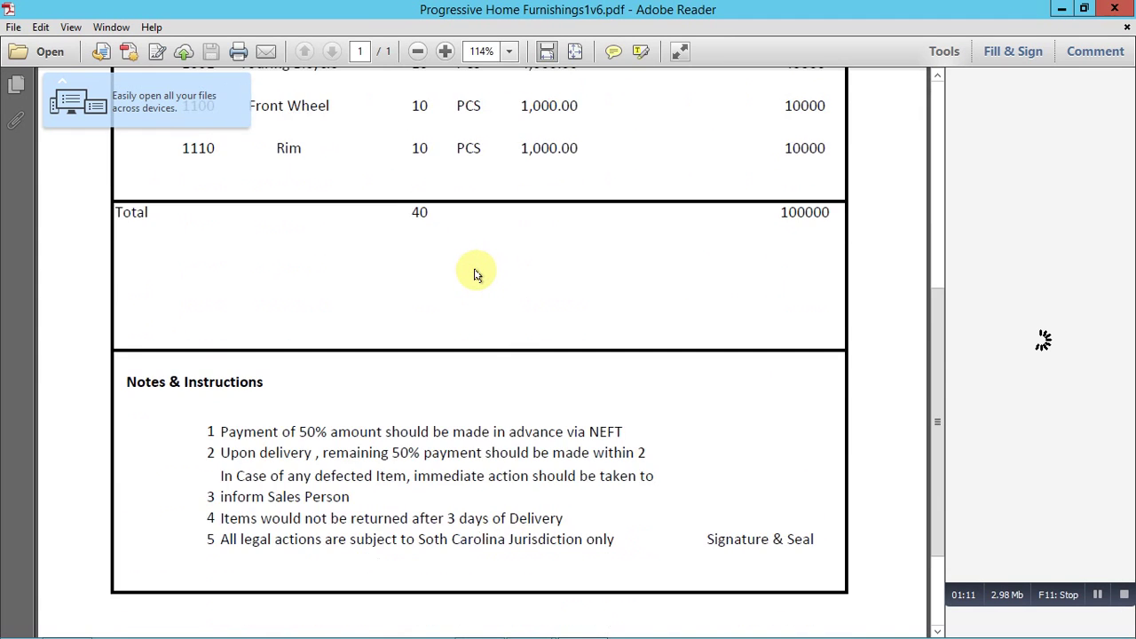
scroll(477, 269, "up", 5)
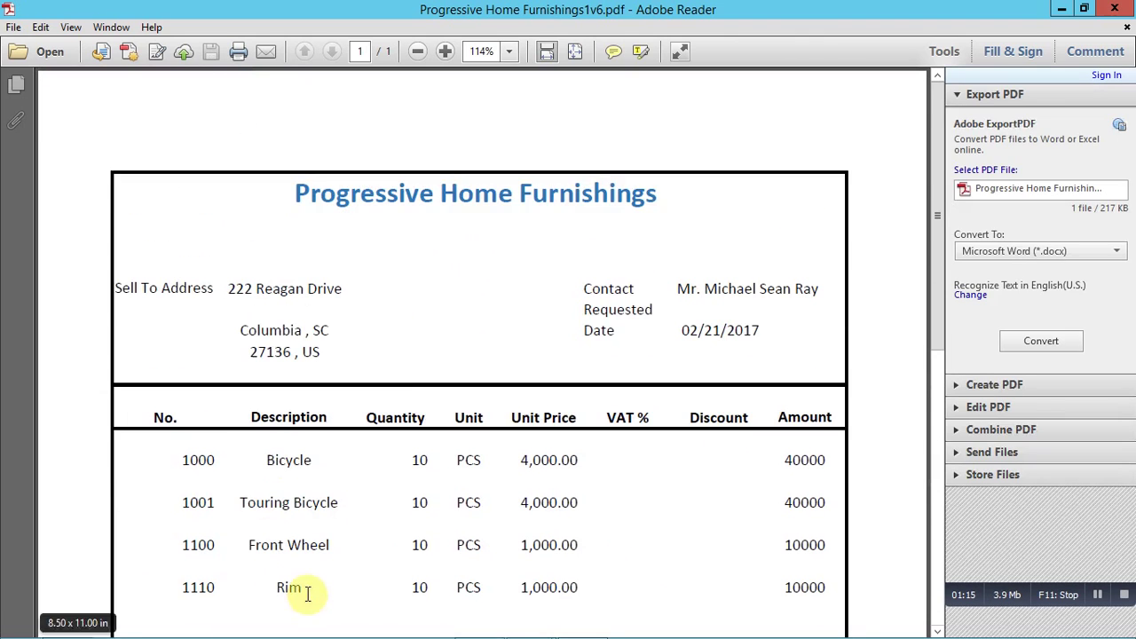
left_click_drag(315, 583, 228, 462)
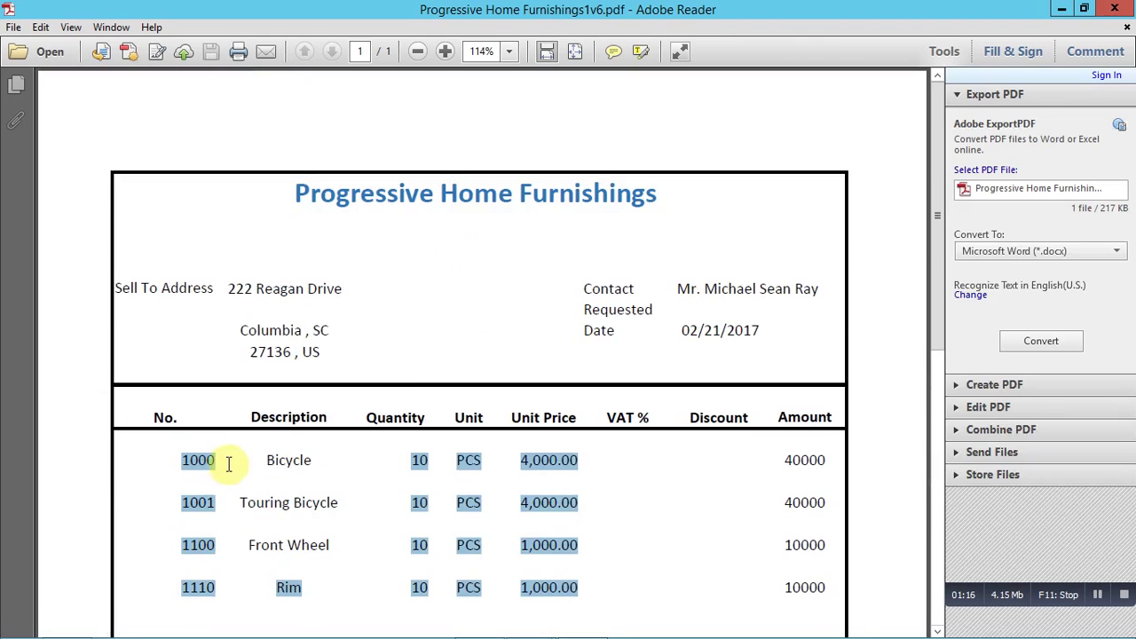
Close the PDF and manually create Purchase Invoice 1002 from the incoming document
left_click(1113, 8)
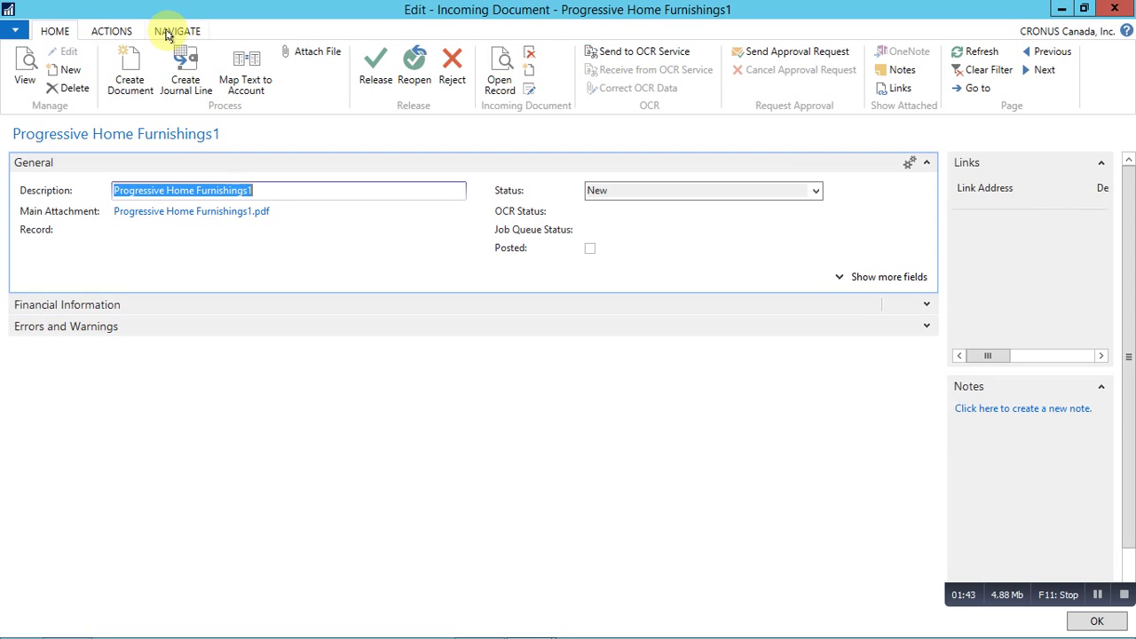
left_click(166, 35)
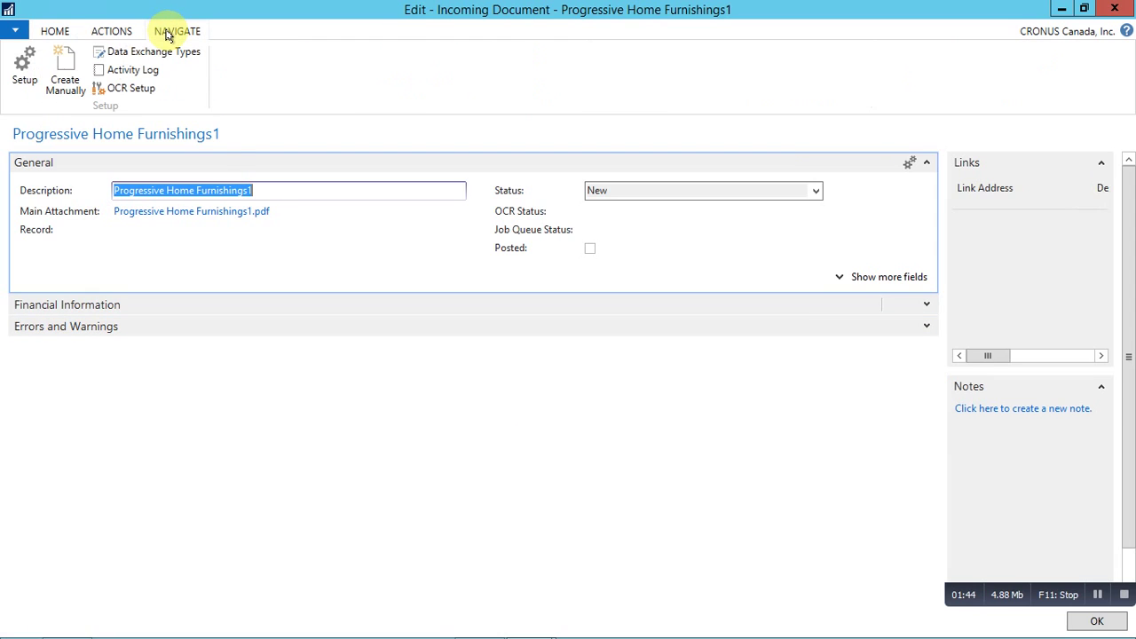
left_click(53, 78)
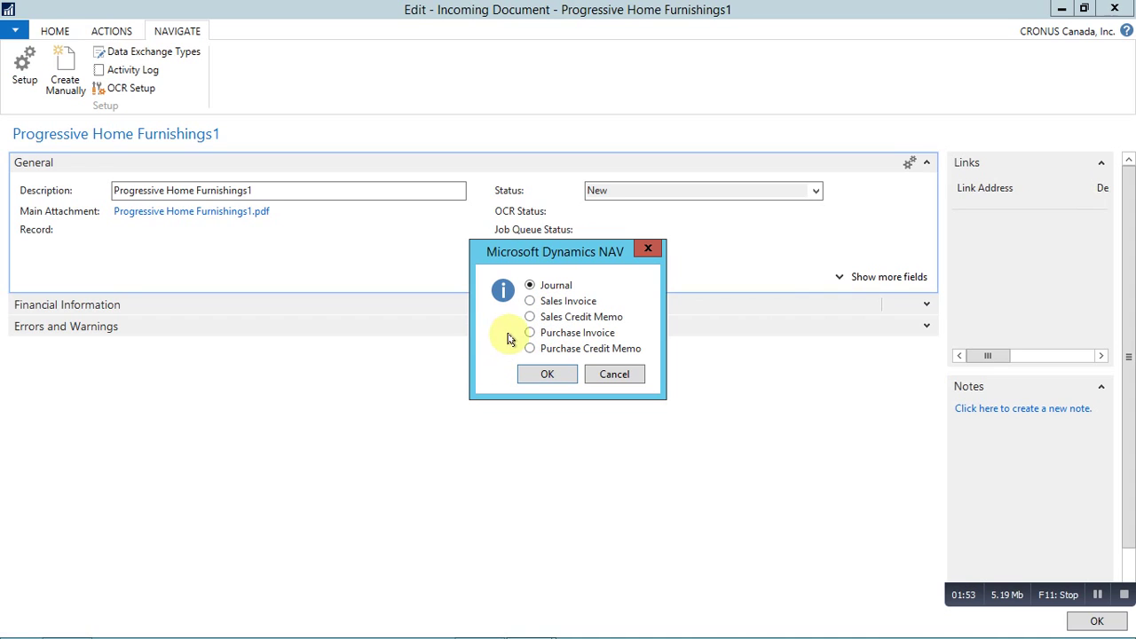
left_click(529, 334)
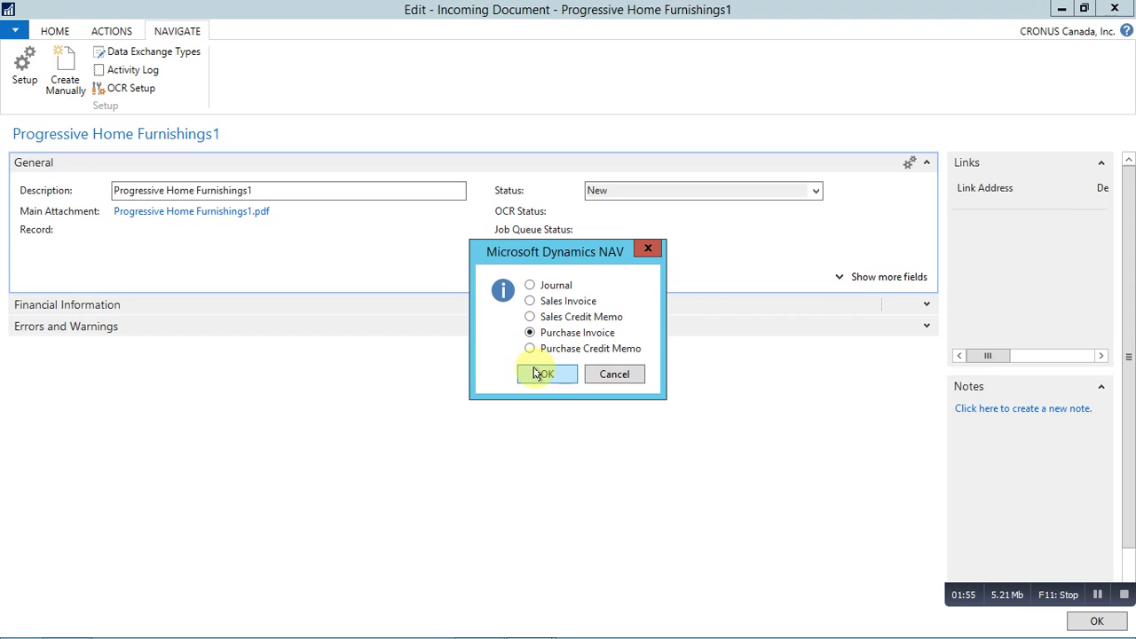
left_click(543, 374)
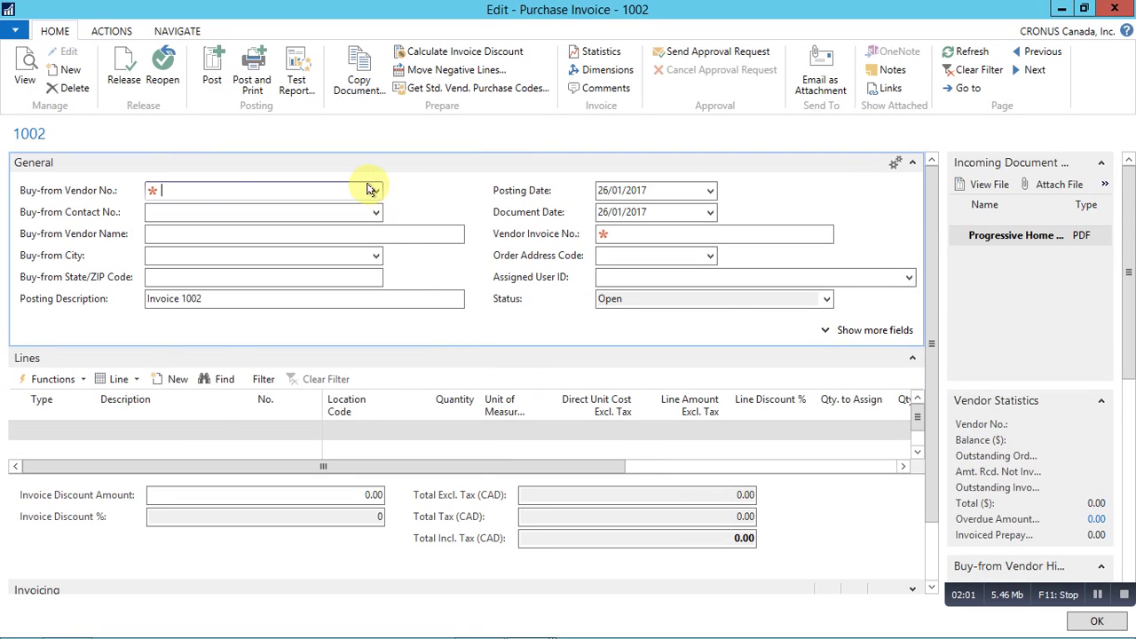
Select vendor Progressive Home Furnishings and enter the vendor's invoice number
left_click(375, 190)
left_click(165, 204)
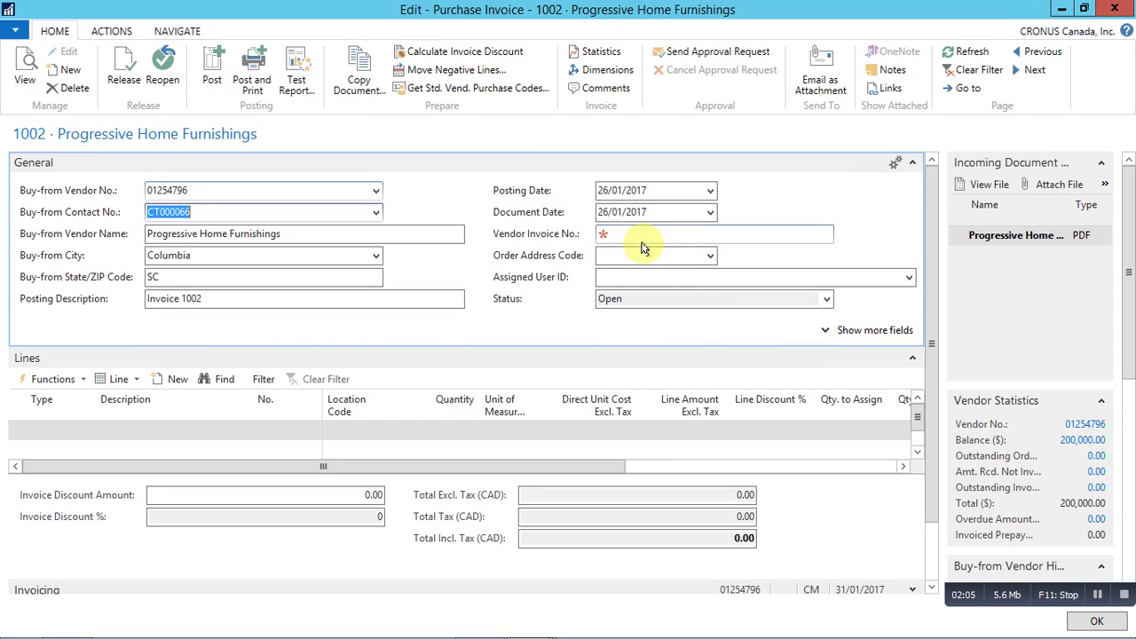
left_click(645, 235)
type("12345")
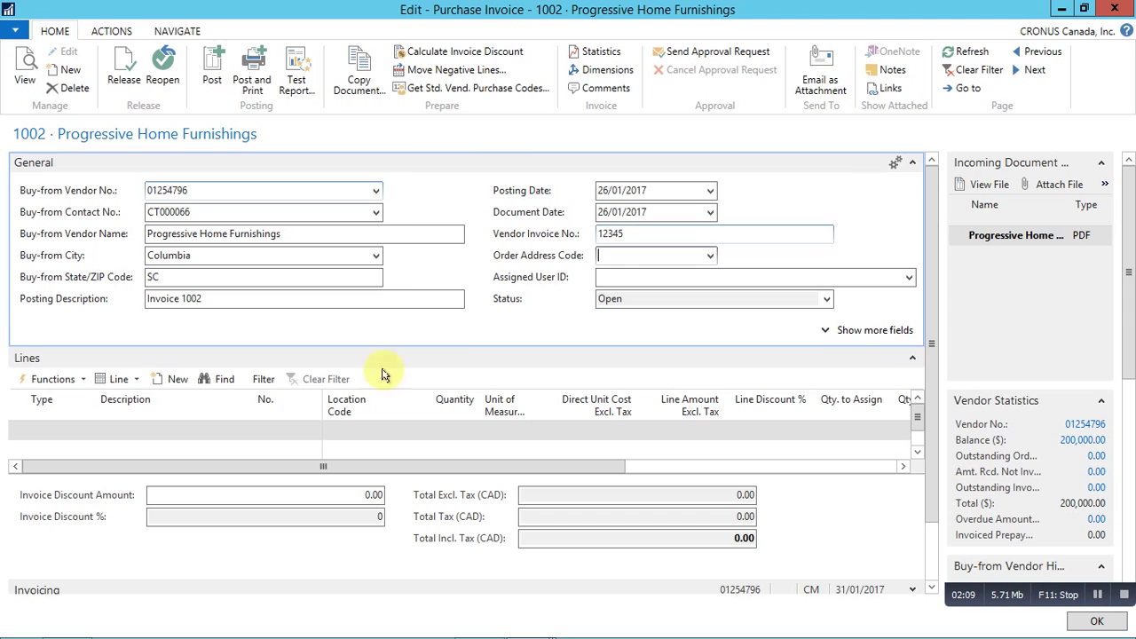
Add a first item line for Bicycle 1000 with quantity 10
left_click(322, 428)
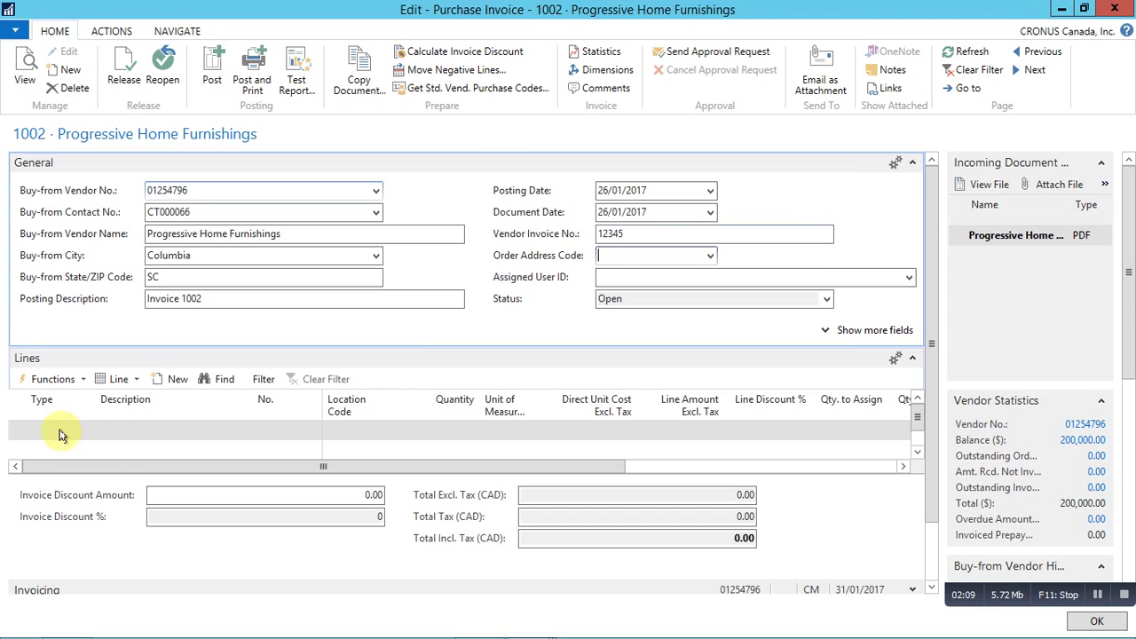
type("i")
key("Tab")
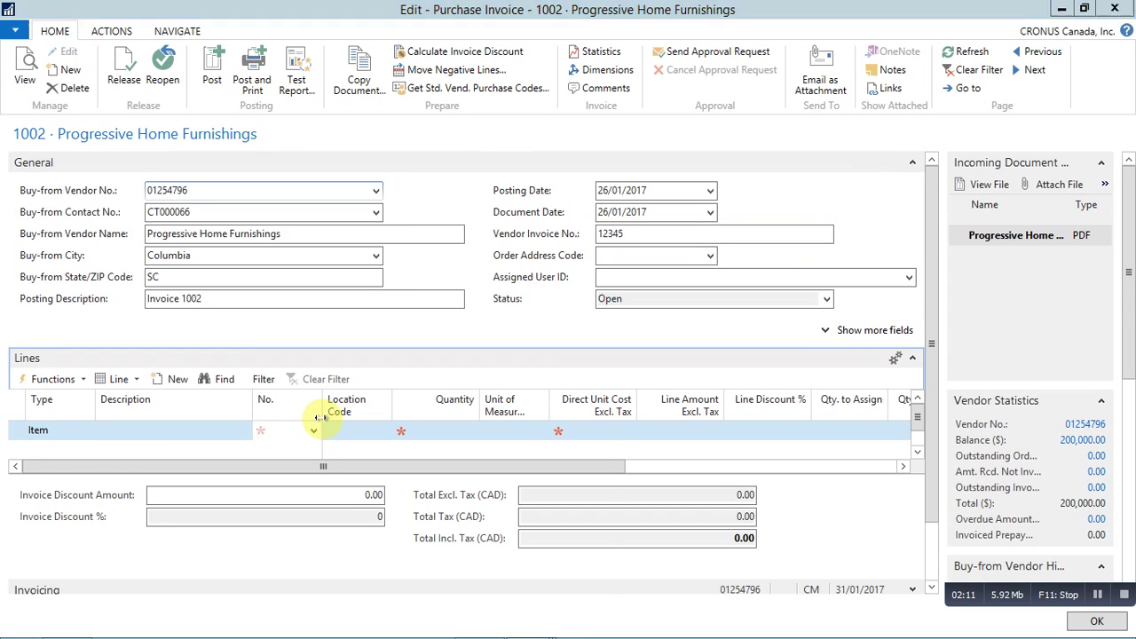
key("Tab")
key("Tab")
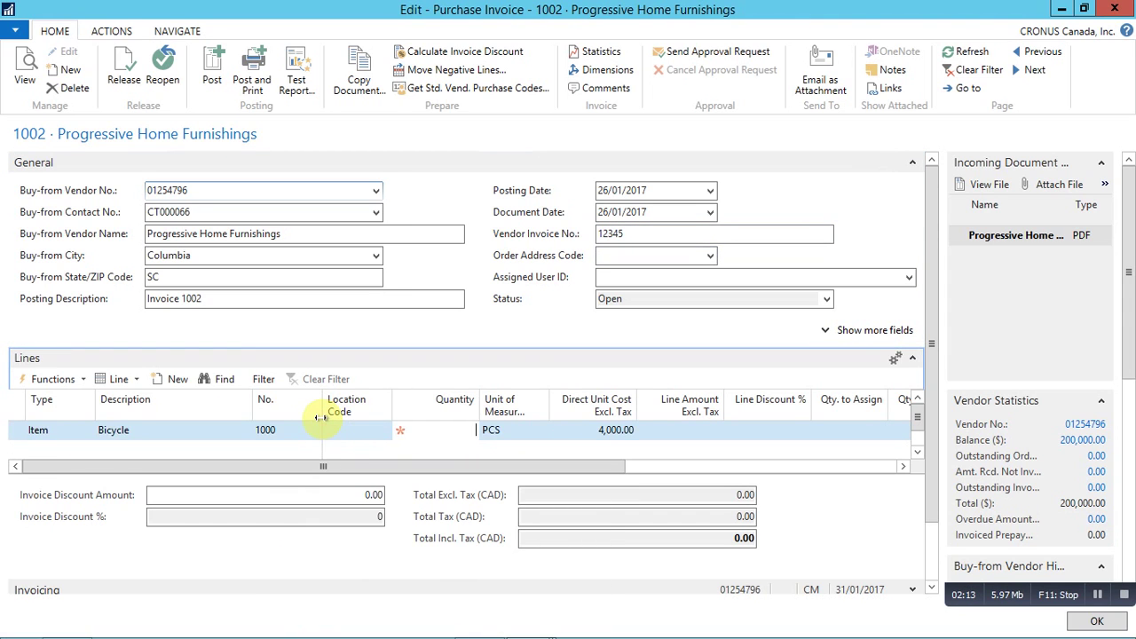
type("10")
key("Tab")
key("Tab")
key("Down")
key("shift+Tab")
key("shift+Tab")
key("shift+Tab")
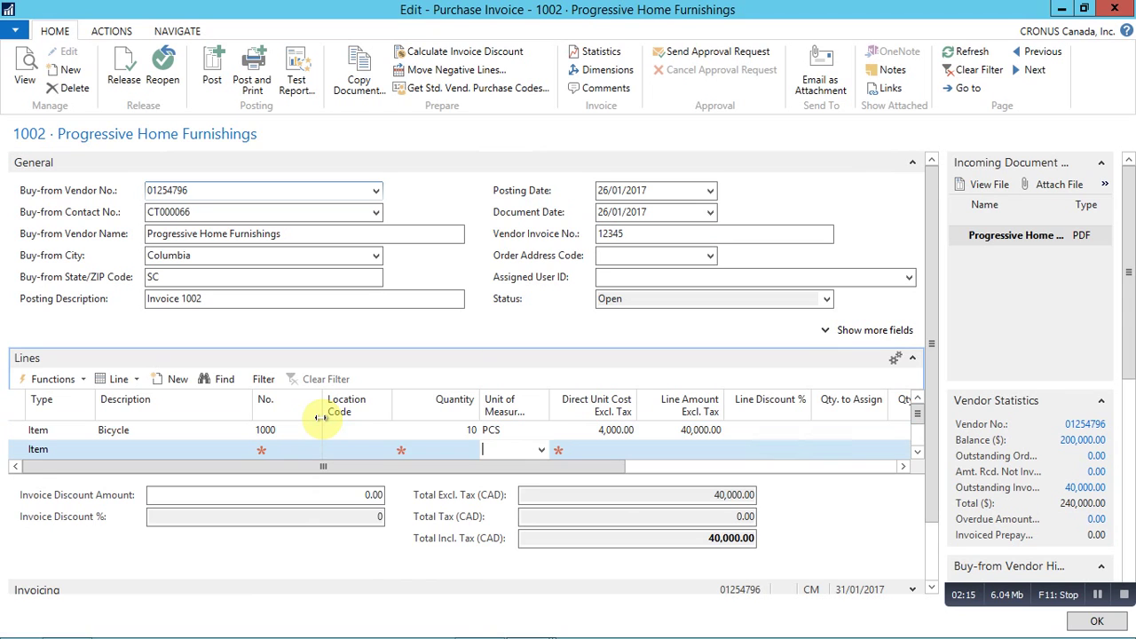
key("shift+Tab")
key("shift+Tab")
Add a second item line for Touring Bicycle 1001 with quantity 10
key("Tab")
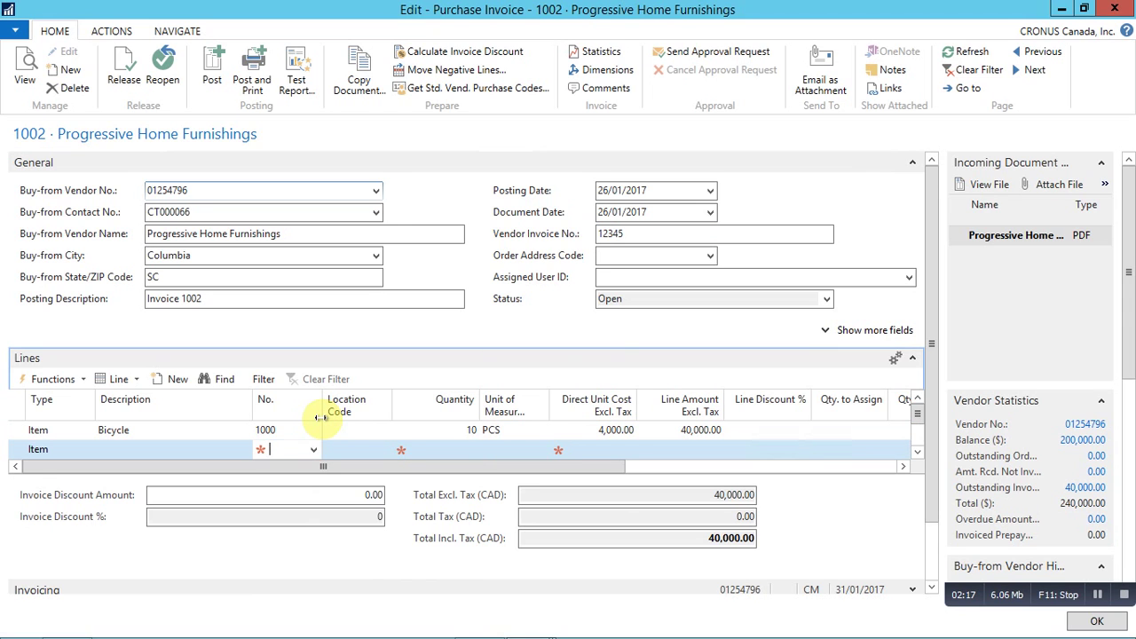
key("F4")
key("Down")
key("Tab")
key("Tab")
type("1")
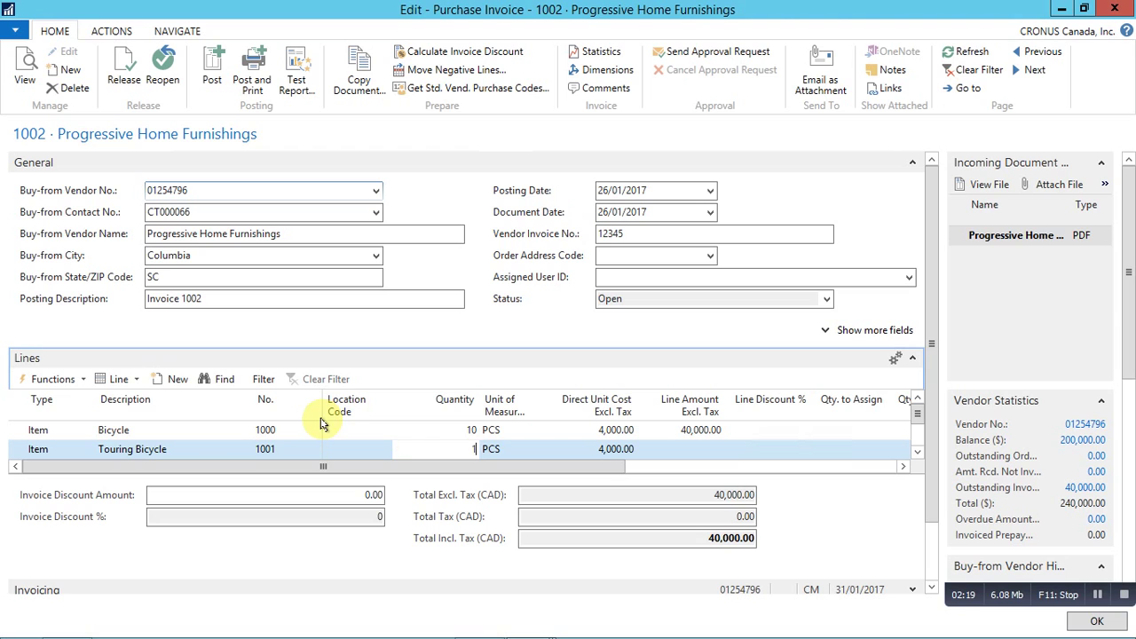
type("0")
key("Tab")
key("Down")
key("shift+Tab")
key("shift+Tab")
key("shift+Tab")
key("shift+Tab")
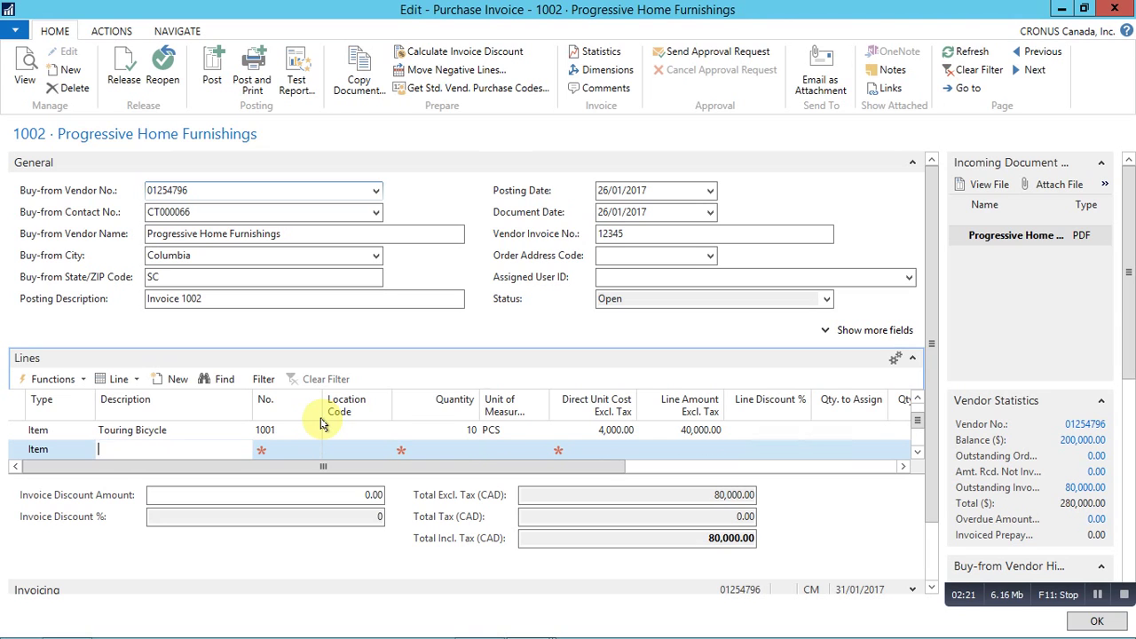
key("Tab")
Add a third line for Front Wheel 1100 with quantity 10
key("F4")
key("Down")
key("Return")
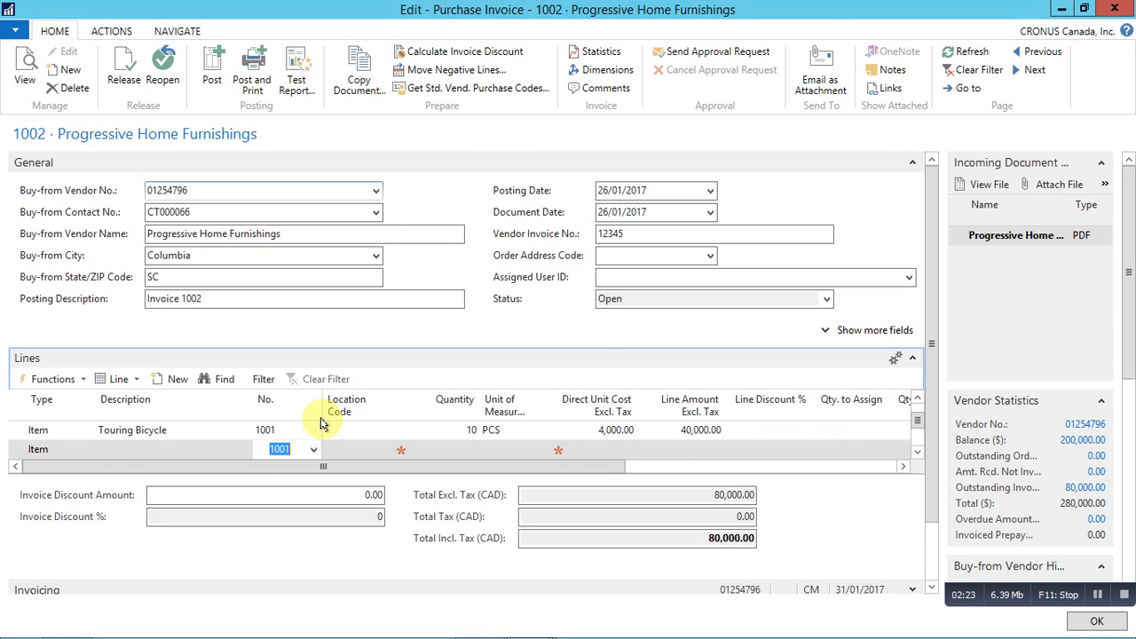
key("Tab")
key("shift+Tab")
key("F4")
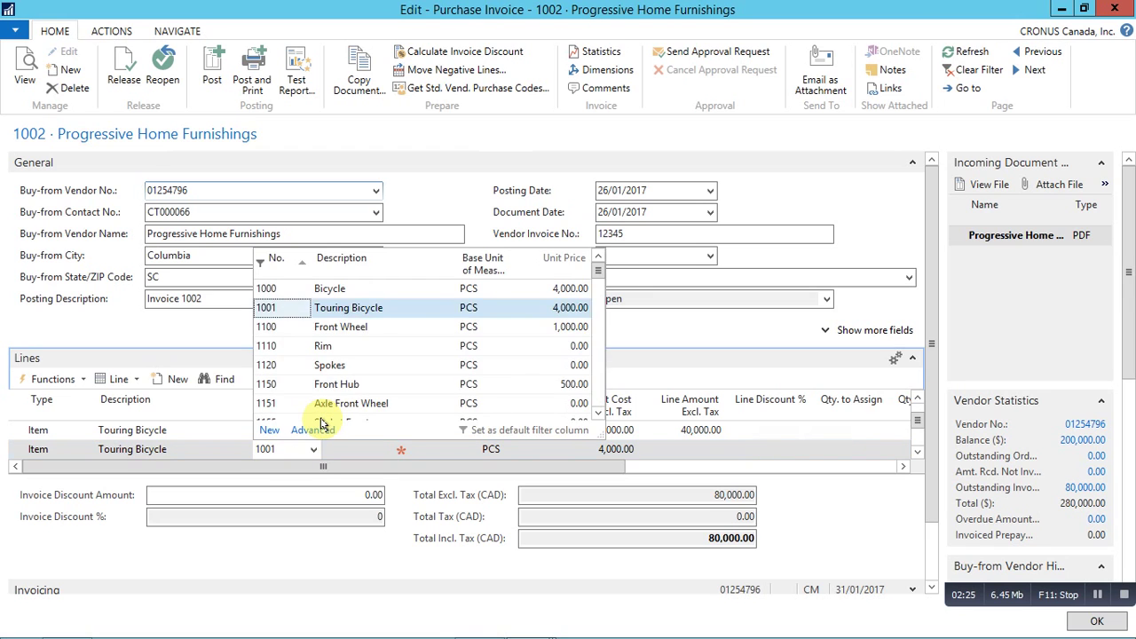
key("Down")
key("Return")
key("Tab")
key("Tab")
type("10")
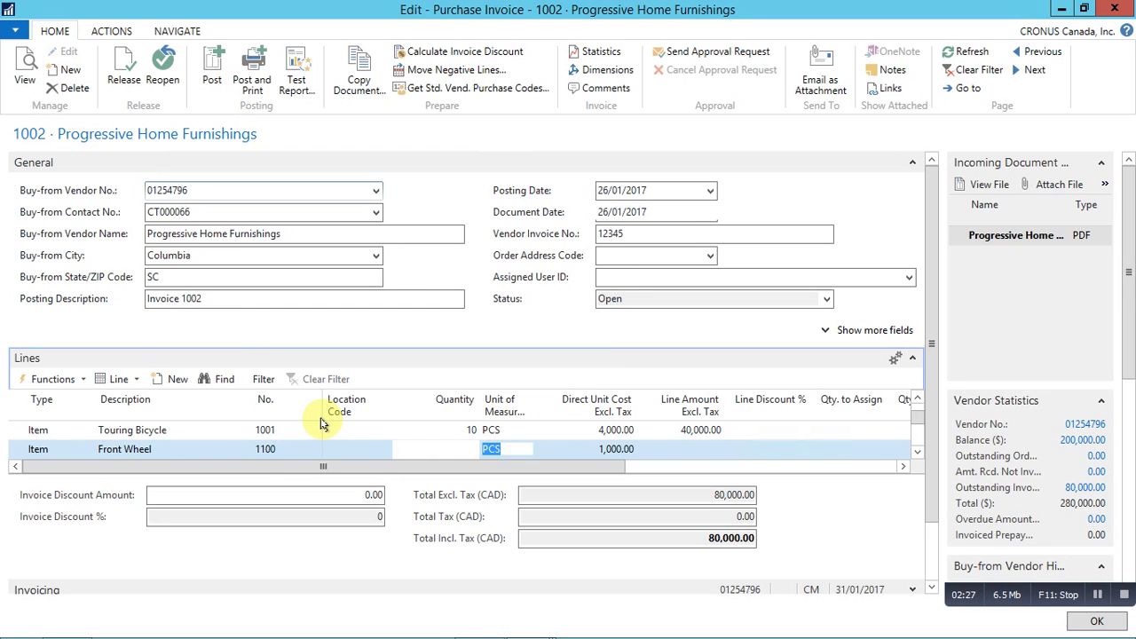
key("Return")
Add a Rim 1110 line with quantity 10 and check the 100,000.00 total including tax
key("shift+Tab")
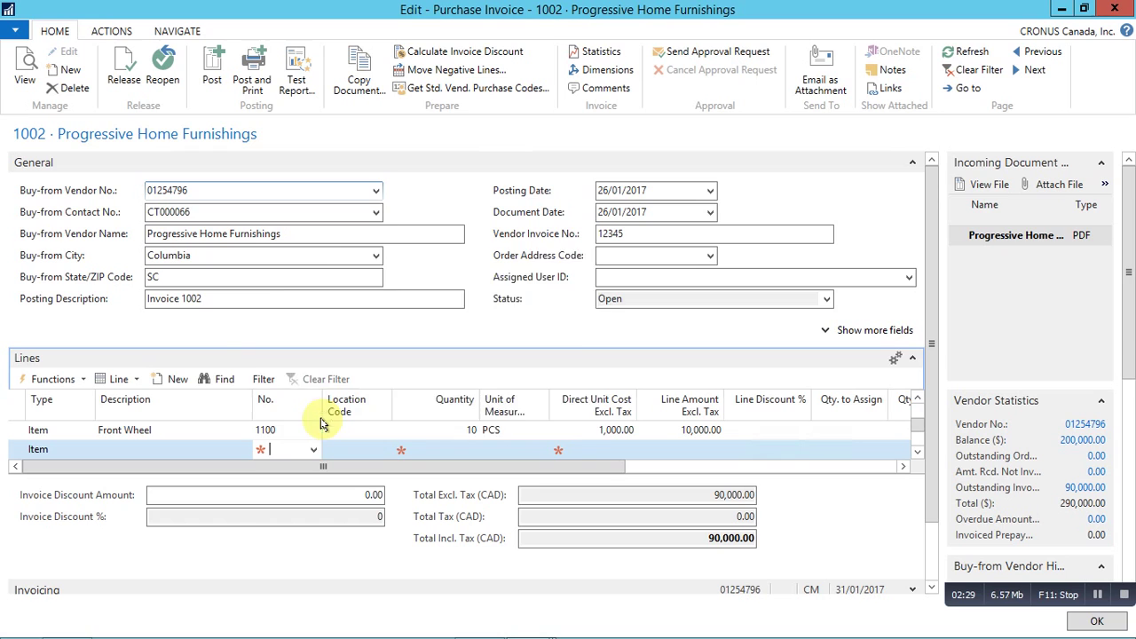
key("F4")
key("Down")
key("Down")
key("Down")
key("Return")
key("Tab")
key("Tab")
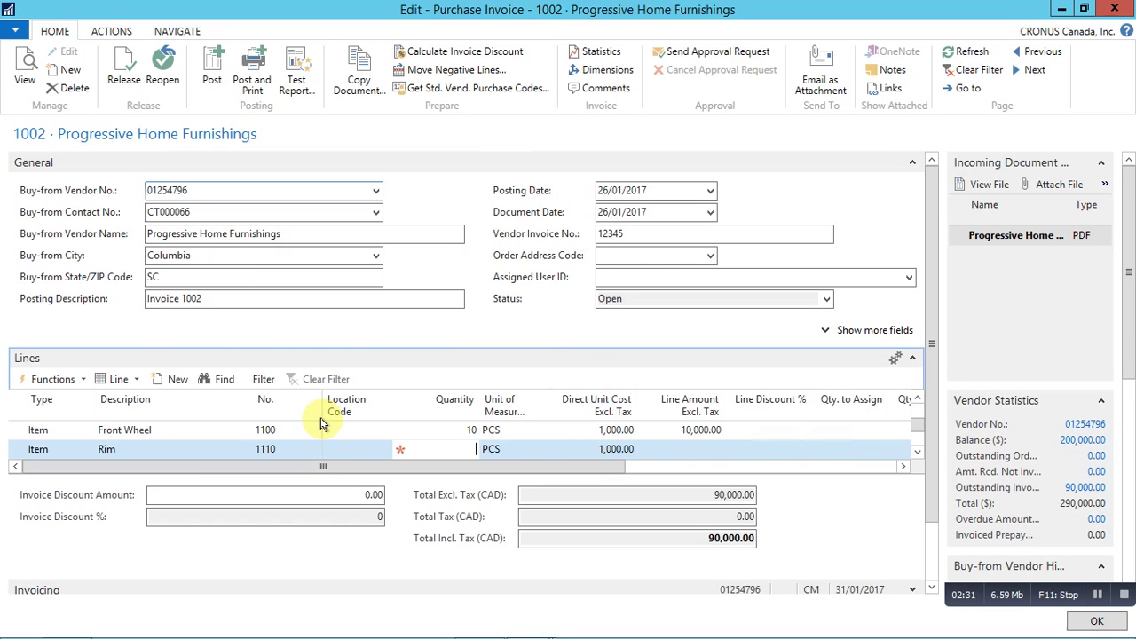
type("10")
key("Tab")
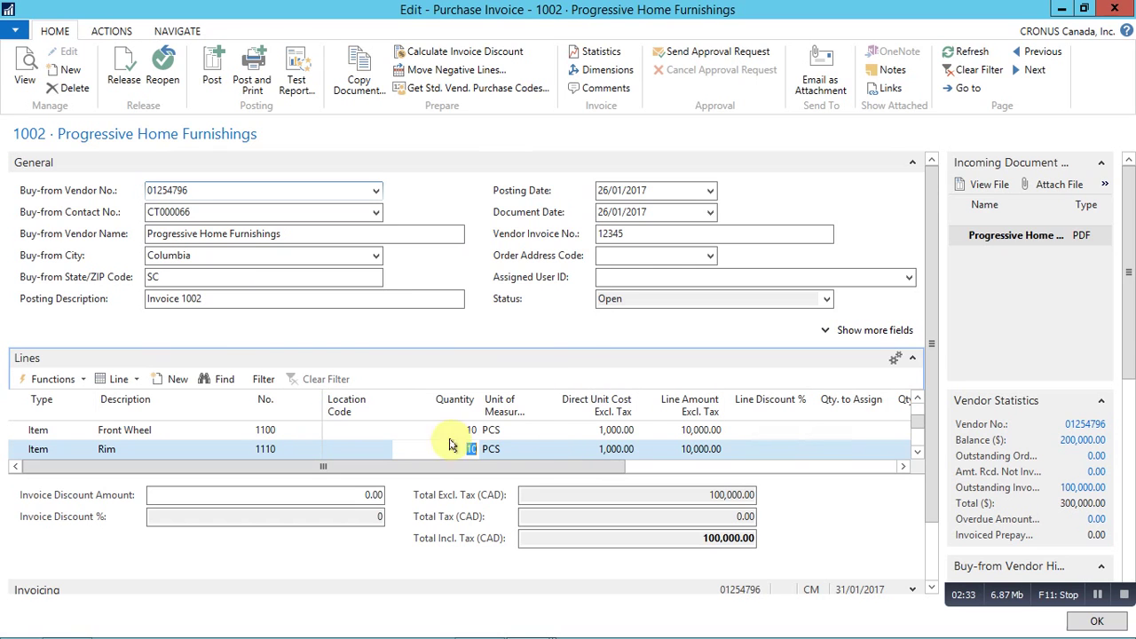
left_click(706, 537)
left_click_drag(696, 536, 753, 536)
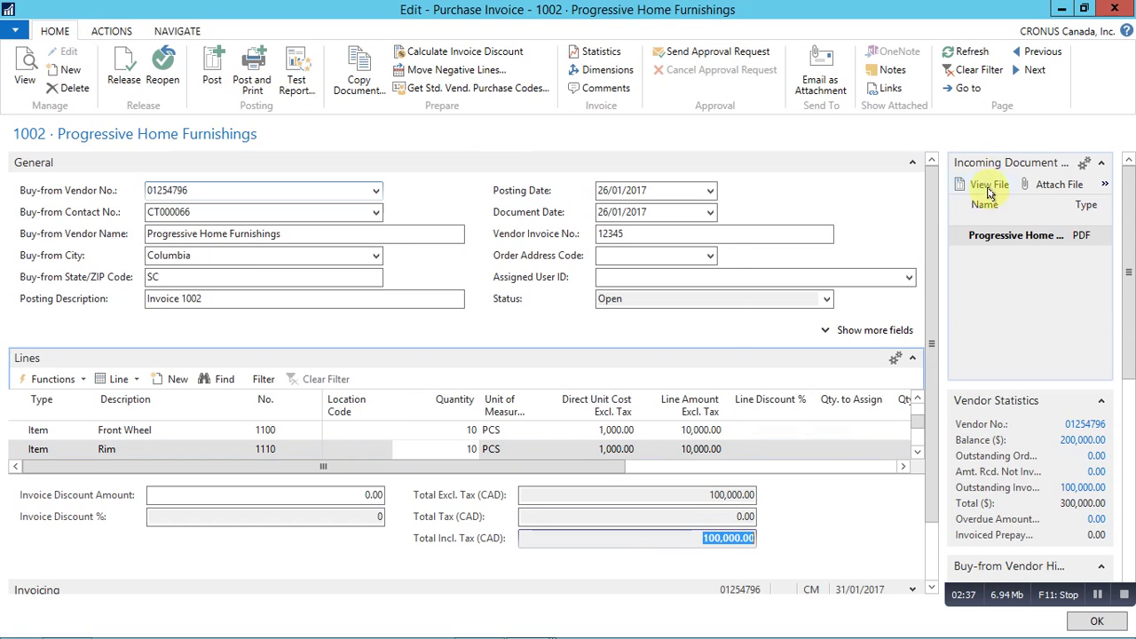
Compare the attached PDF's 100000 total with the invoice, then close Adobe Reader
left_click(984, 184)
left_click(552, 352)
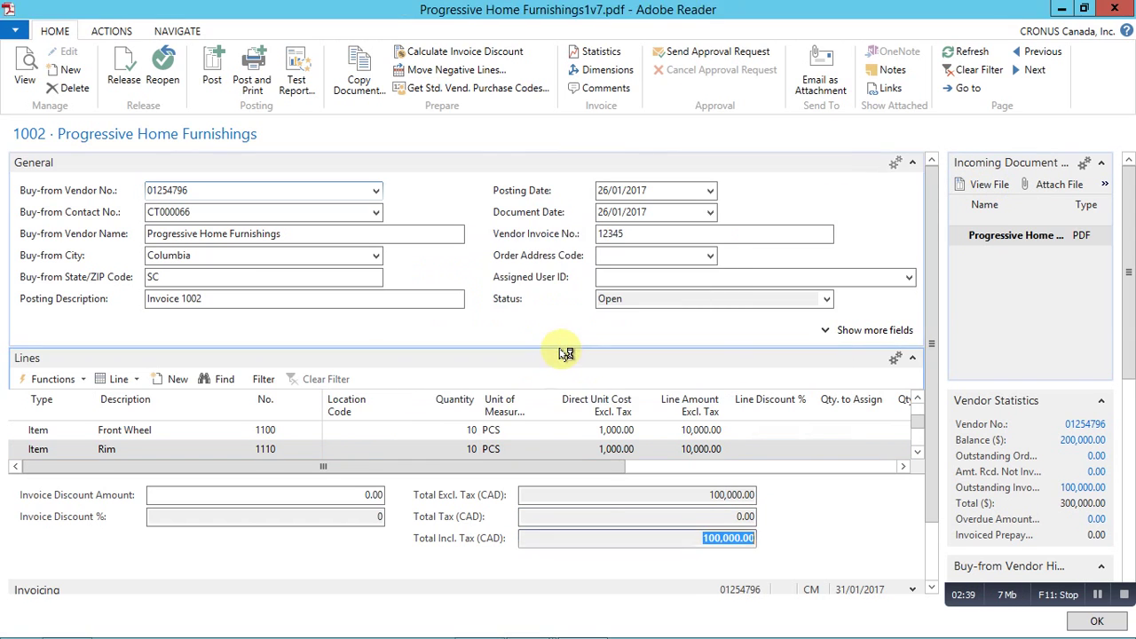
scroll(511, 355, "down", 4)
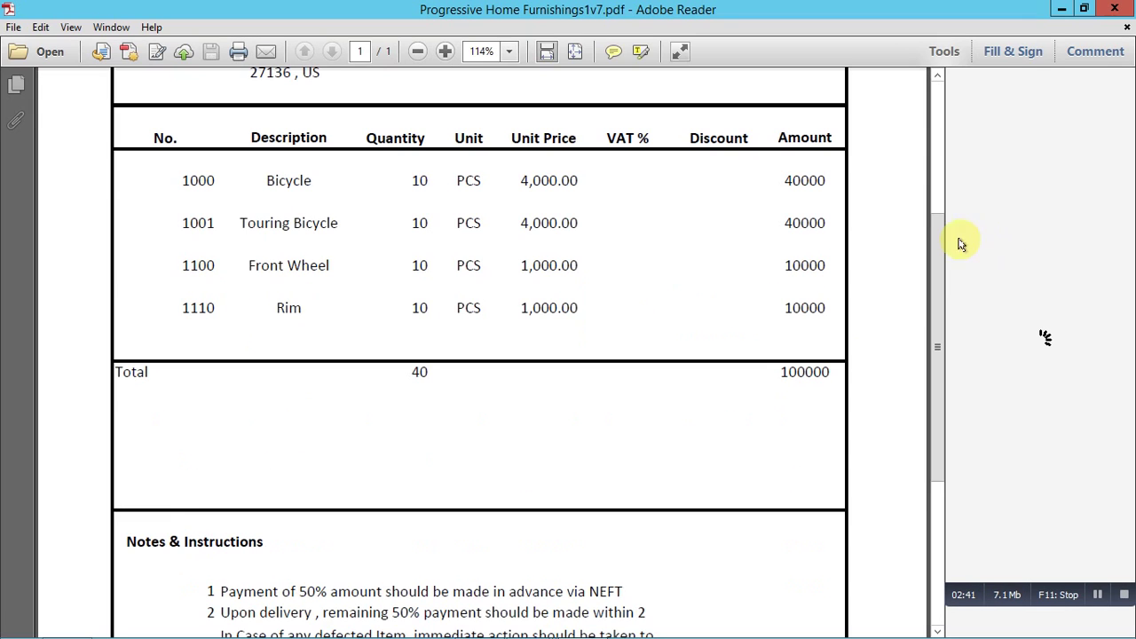
left_click_drag(934, 273, 933, 337)
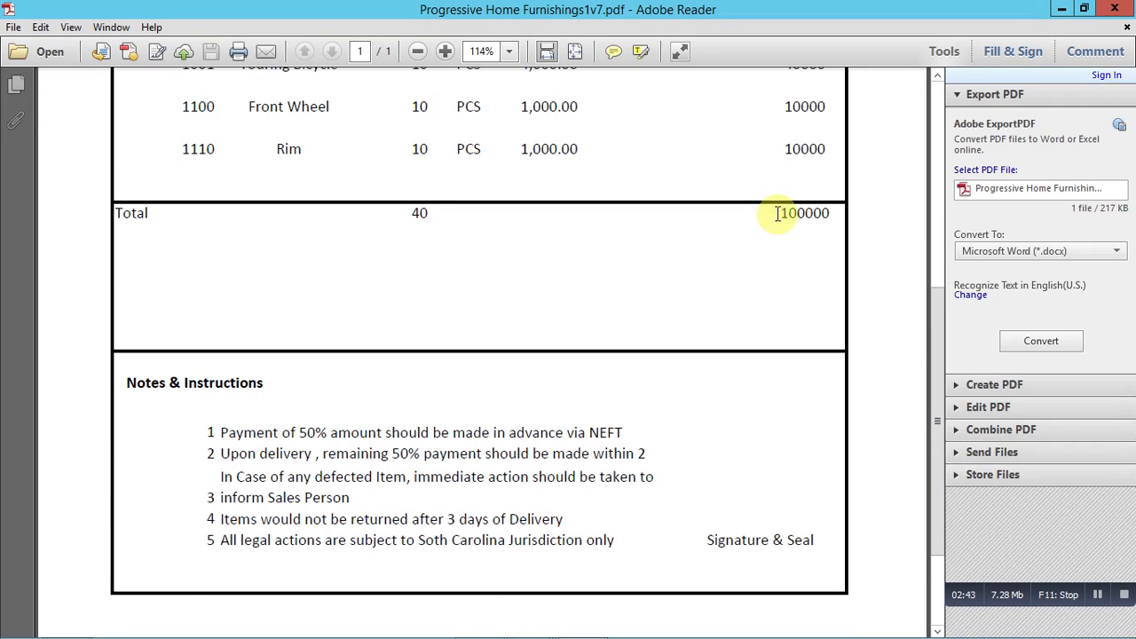
left_click_drag(781, 213, 835, 214)
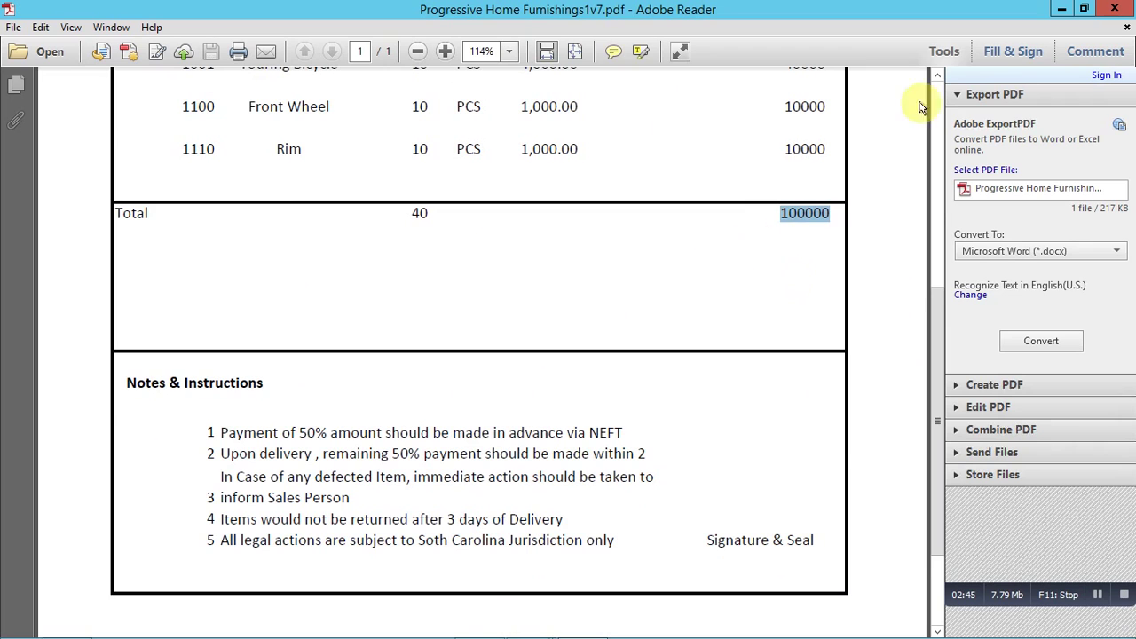
left_click(1115, 9)
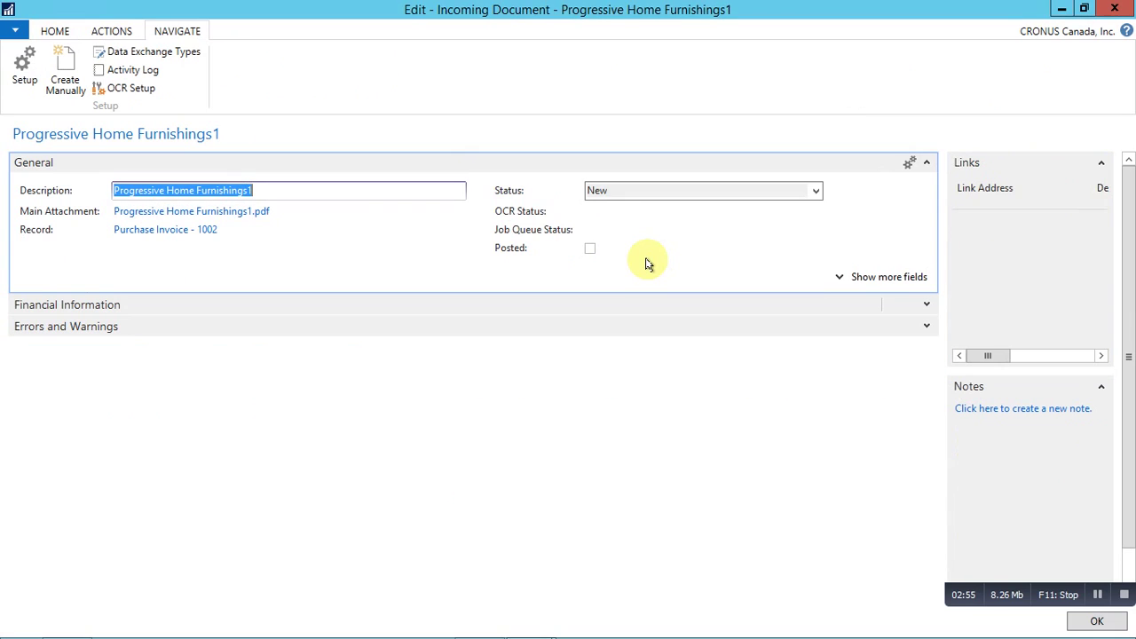
Glance at linked Purchase Invoice 1002, close the card, and pick Progressive Home Furnishings1.pdf for a new incoming document
left_click(158, 230)
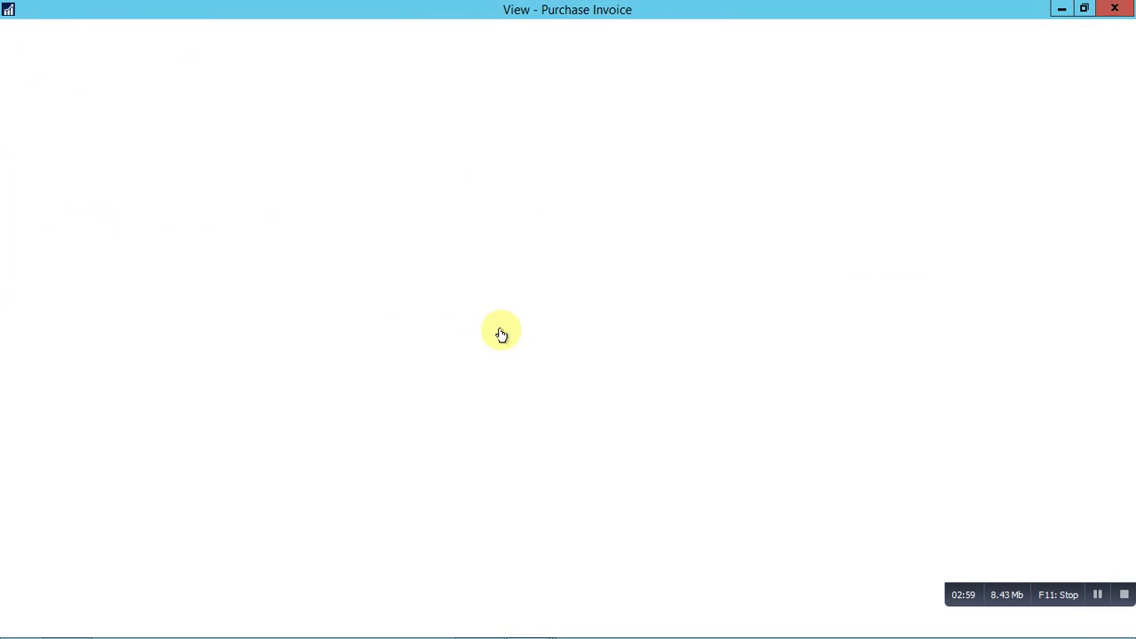
key("Escape")
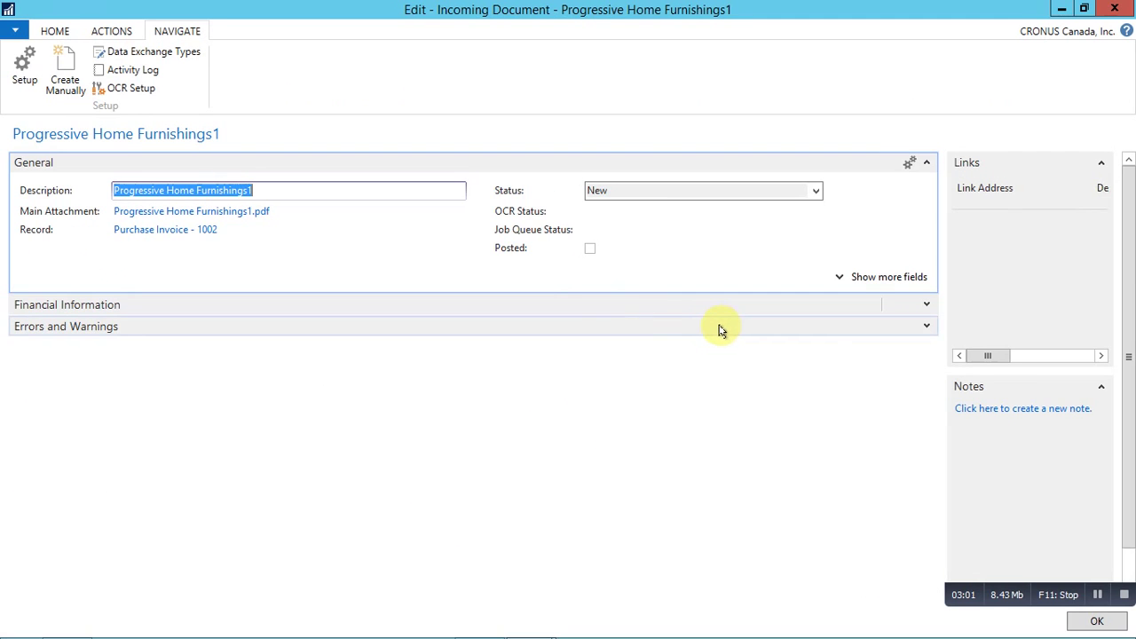
left_click(56, 33)
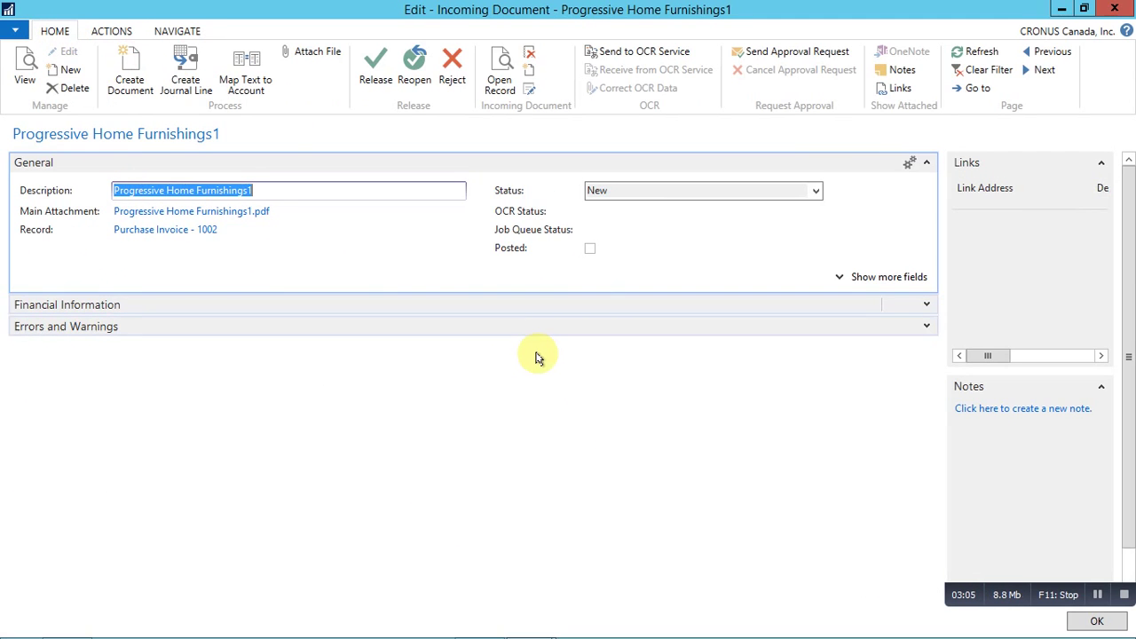
key("Escape")
left_click(24, 98)
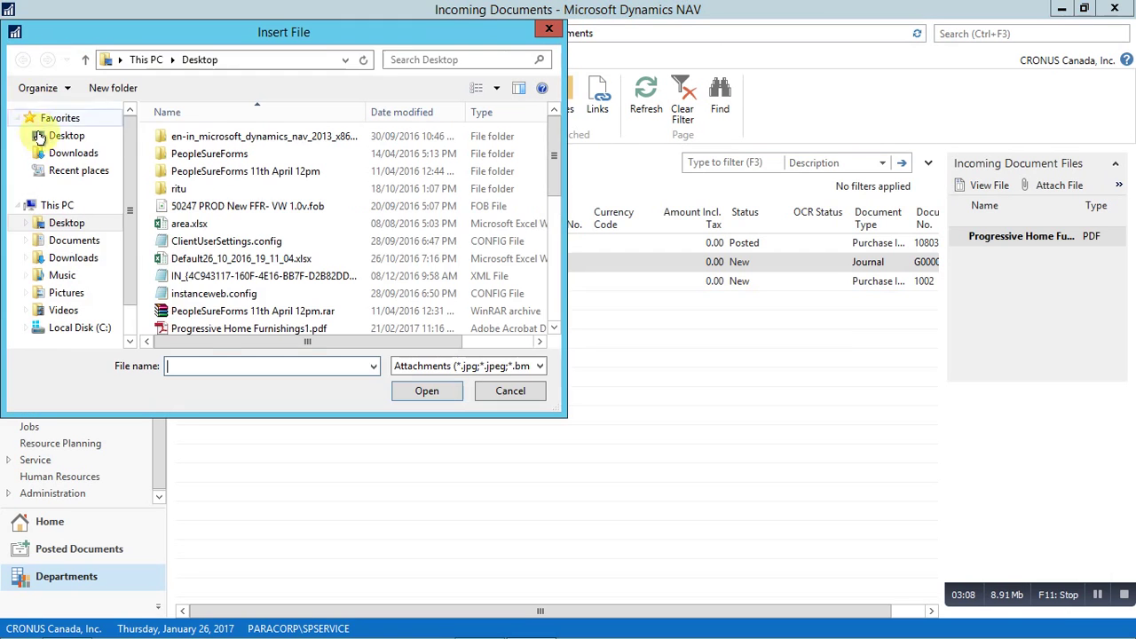
left_click(191, 326)
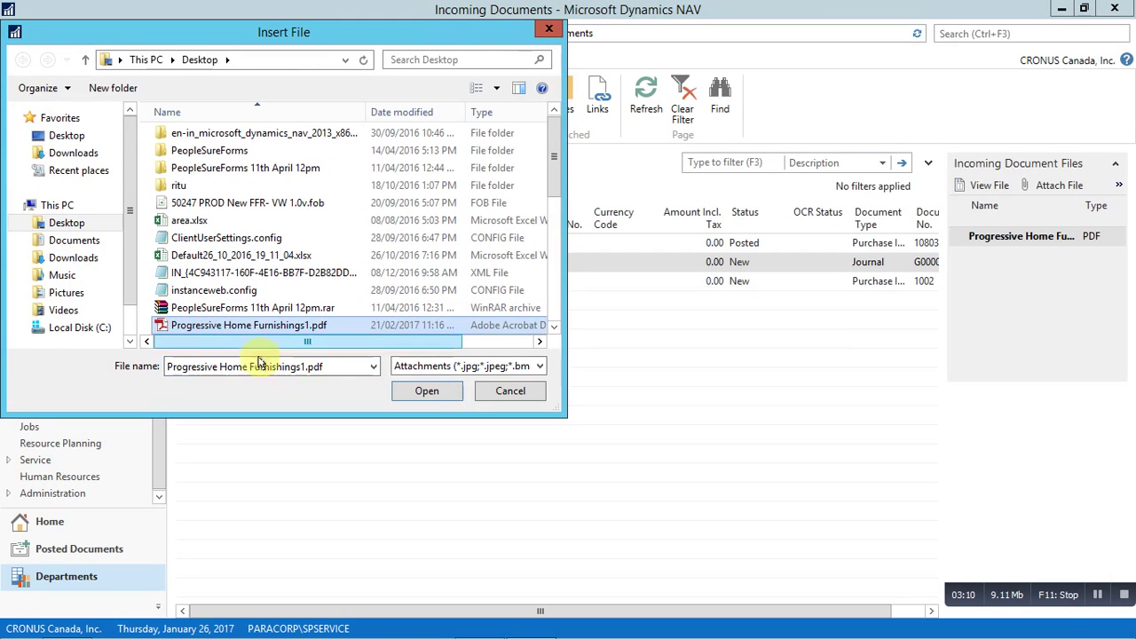
Add the chosen PDF, then confirm Incoming Documents Setup uses template GENERAL and batch DEFAULT
left_click(421, 393)
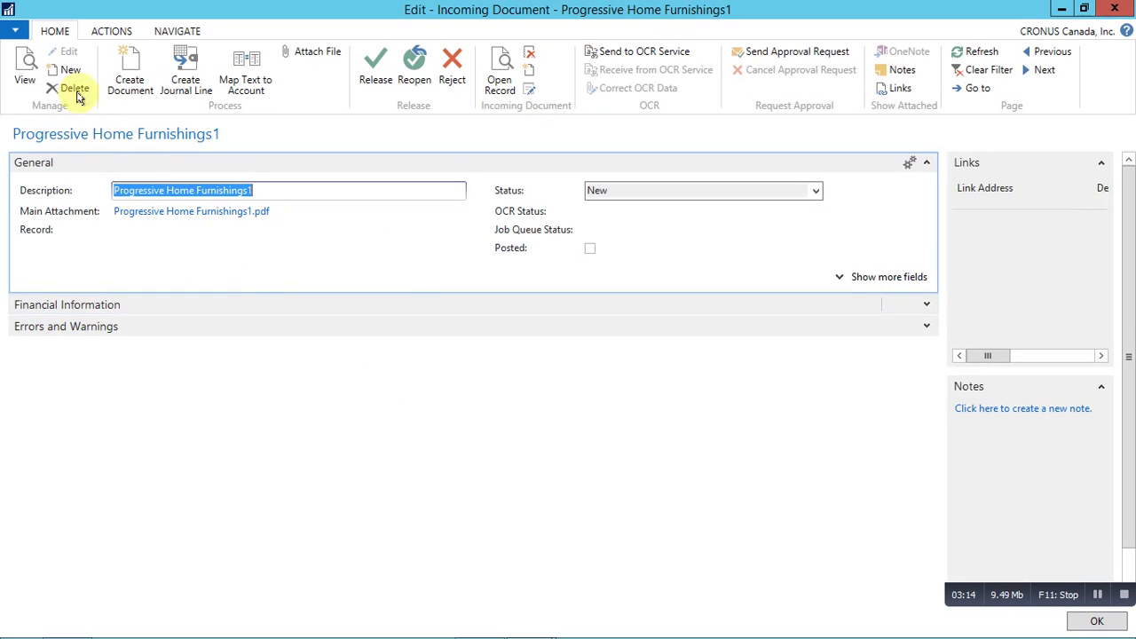
left_click(181, 31)
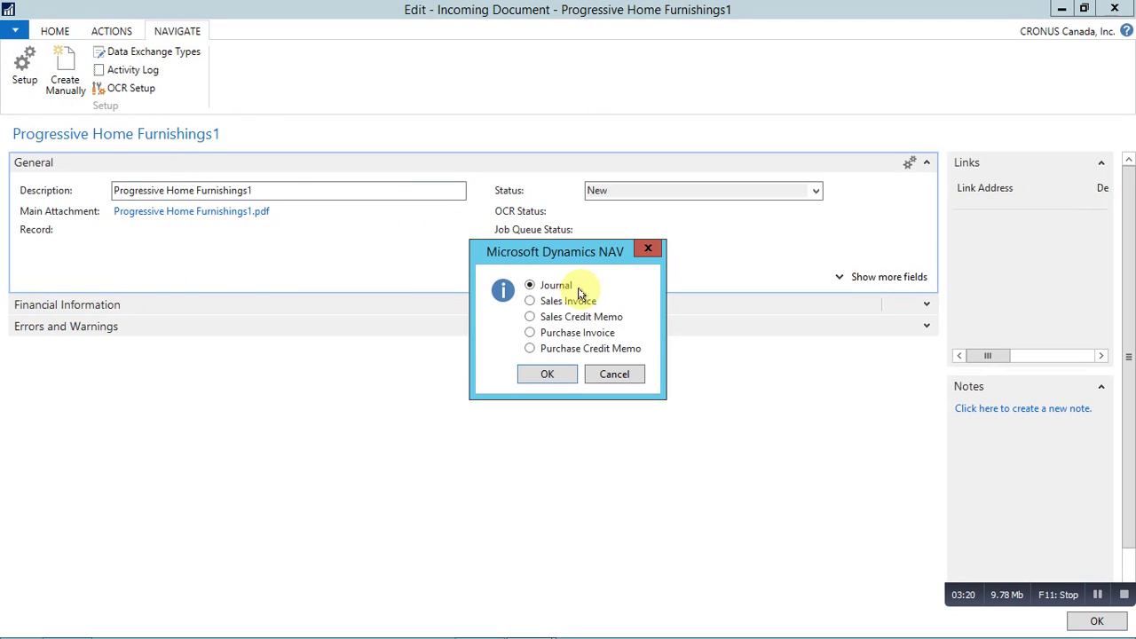
left_click(615, 374)
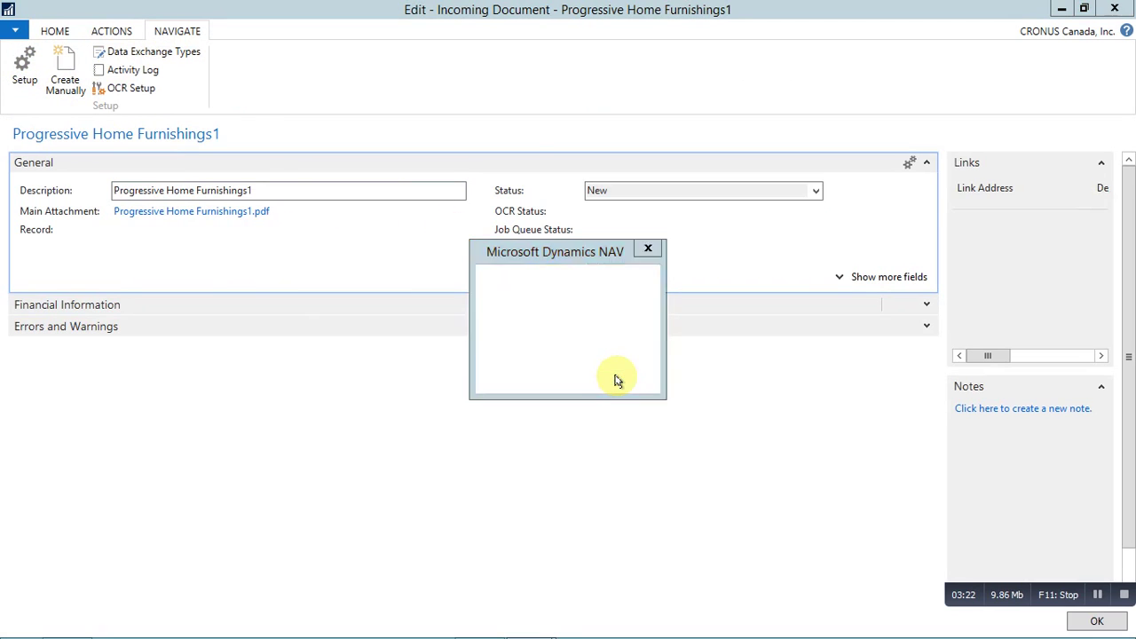
left_click(26, 73)
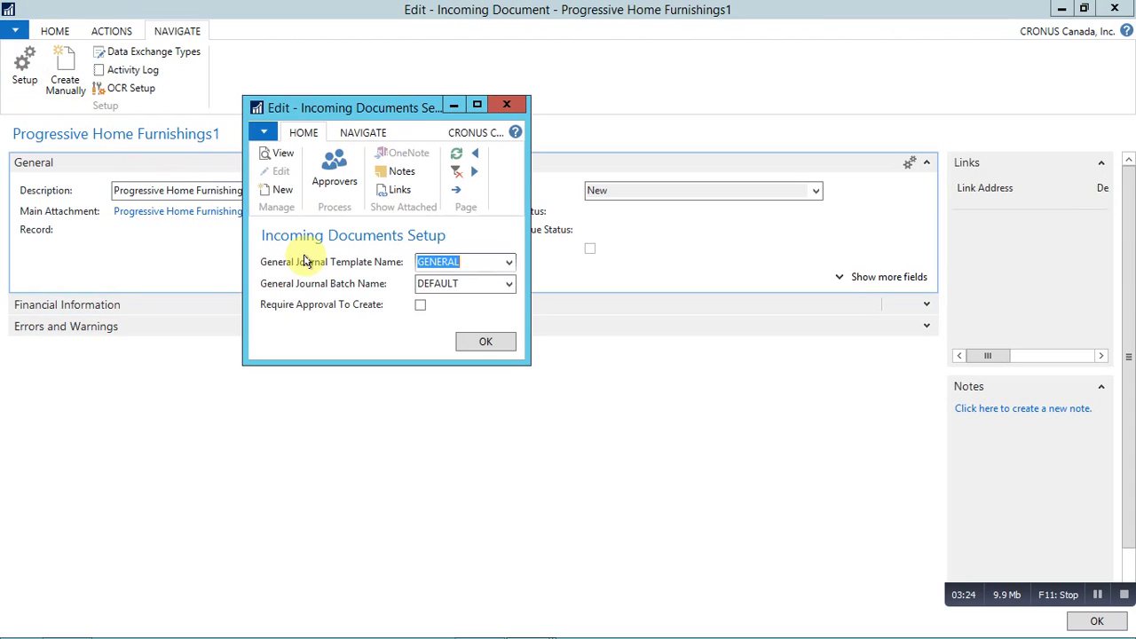
left_click(470, 281)
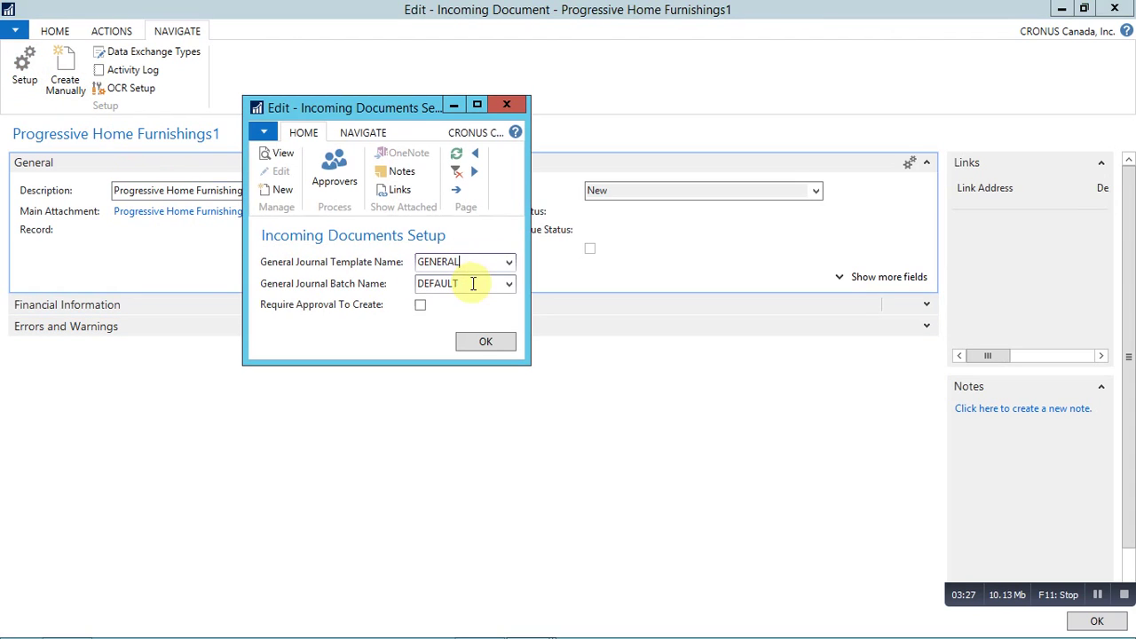
left_click(486, 343)
Create a journal from the incoming document and set the line's account to bank GIRO
left_click(62, 69)
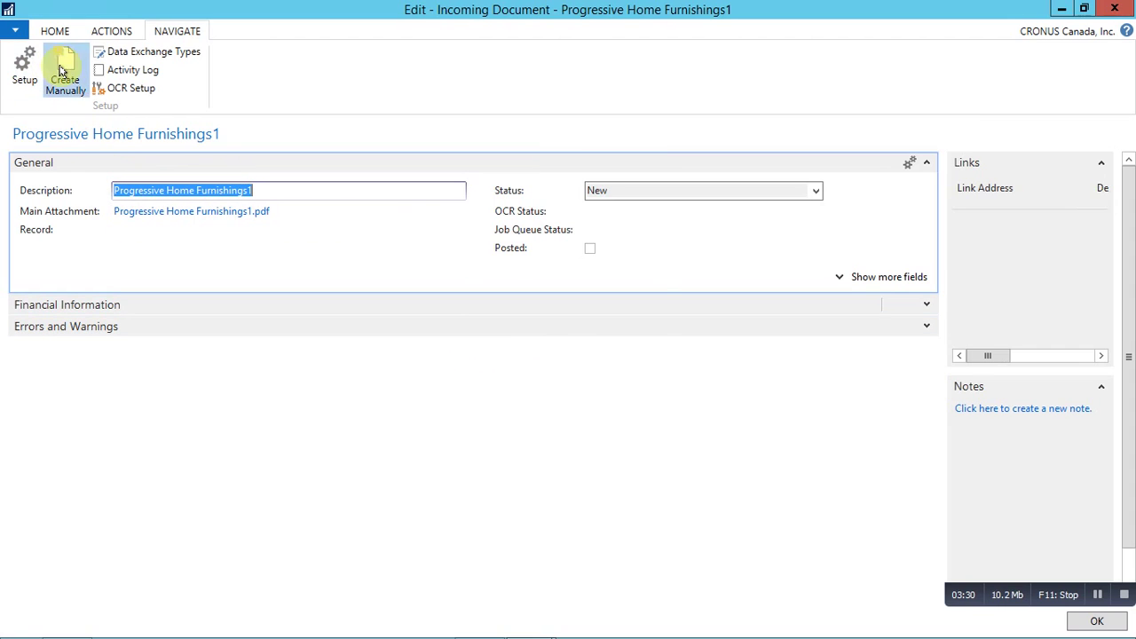
left_click(545, 376)
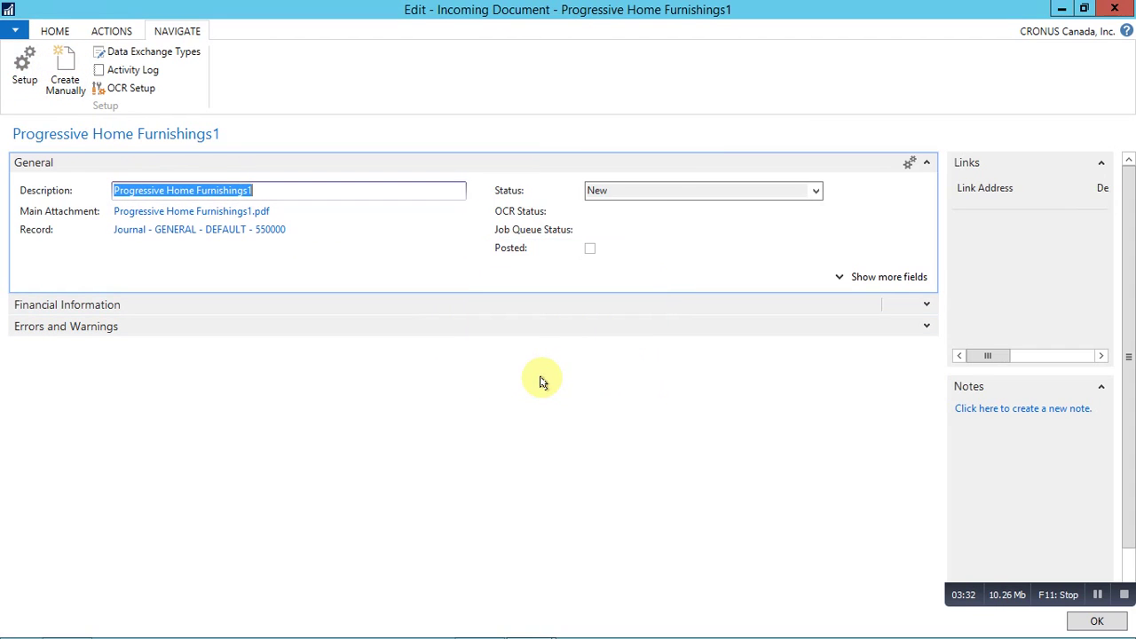
left_click(180, 231)
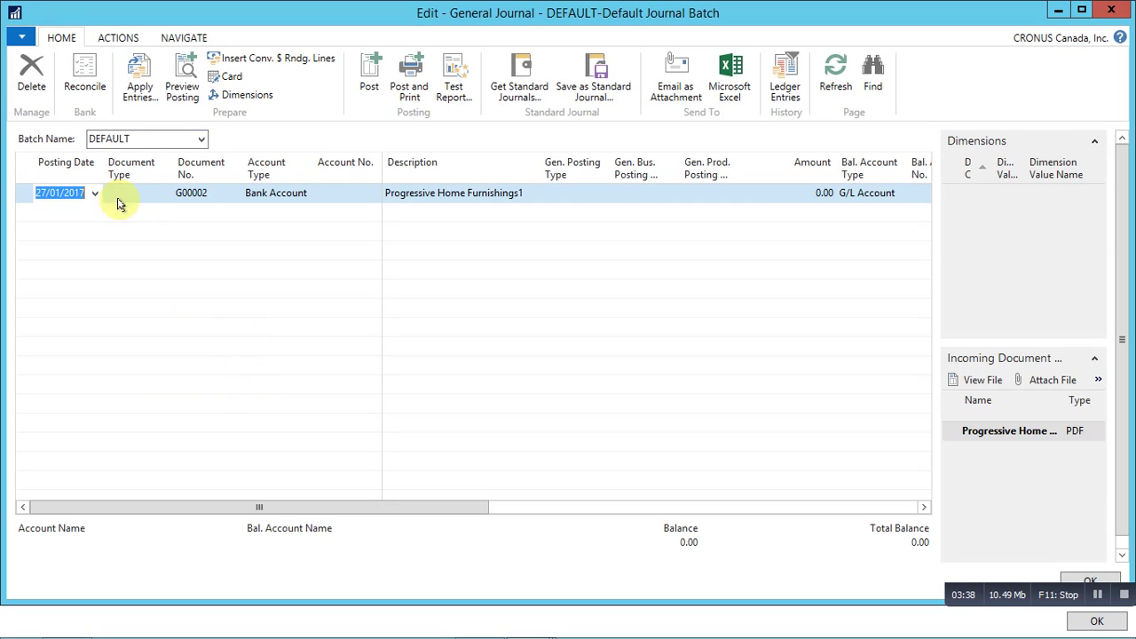
left_click(129, 197)
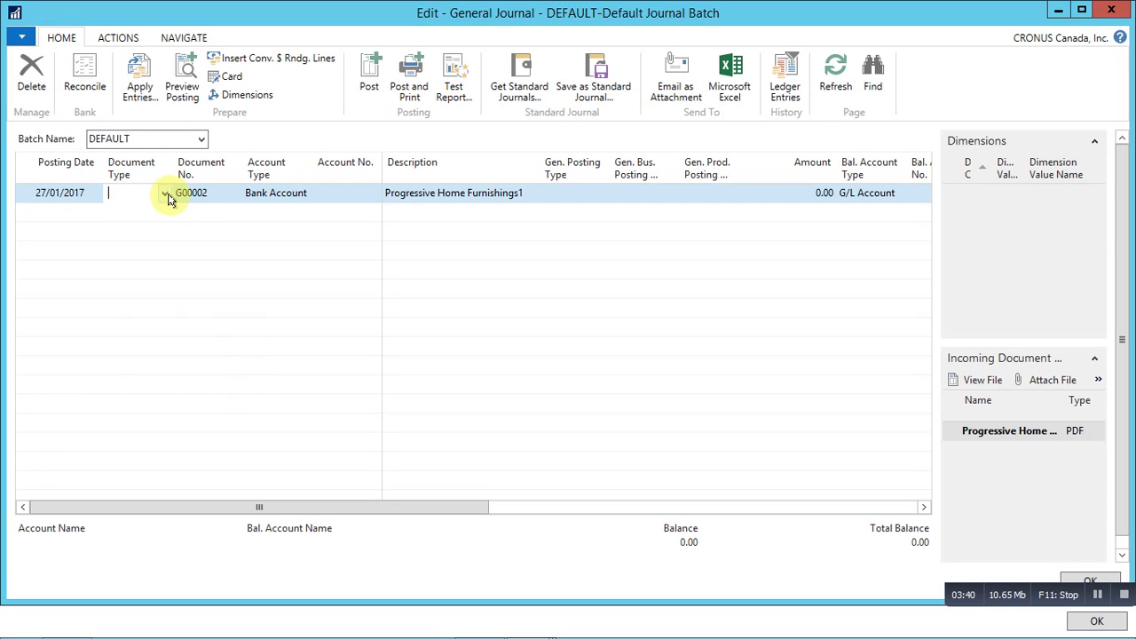
left_click(287, 192)
left_click(369, 193)
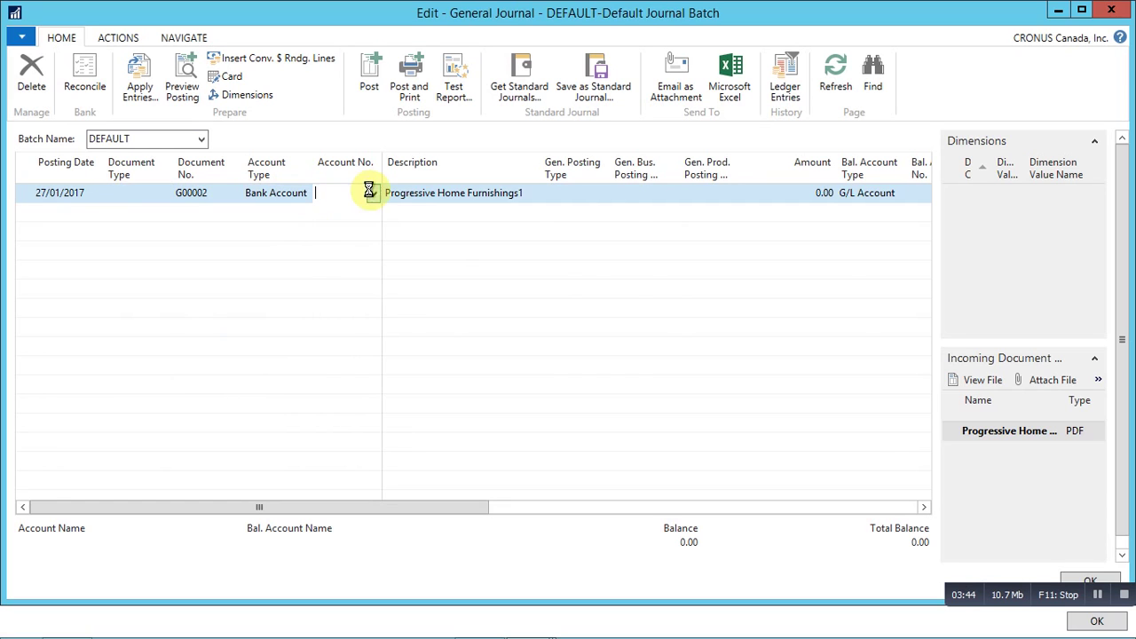
key("Escape")
type("GIRO")
key("Tab")
key("Tab")
key("Tab")
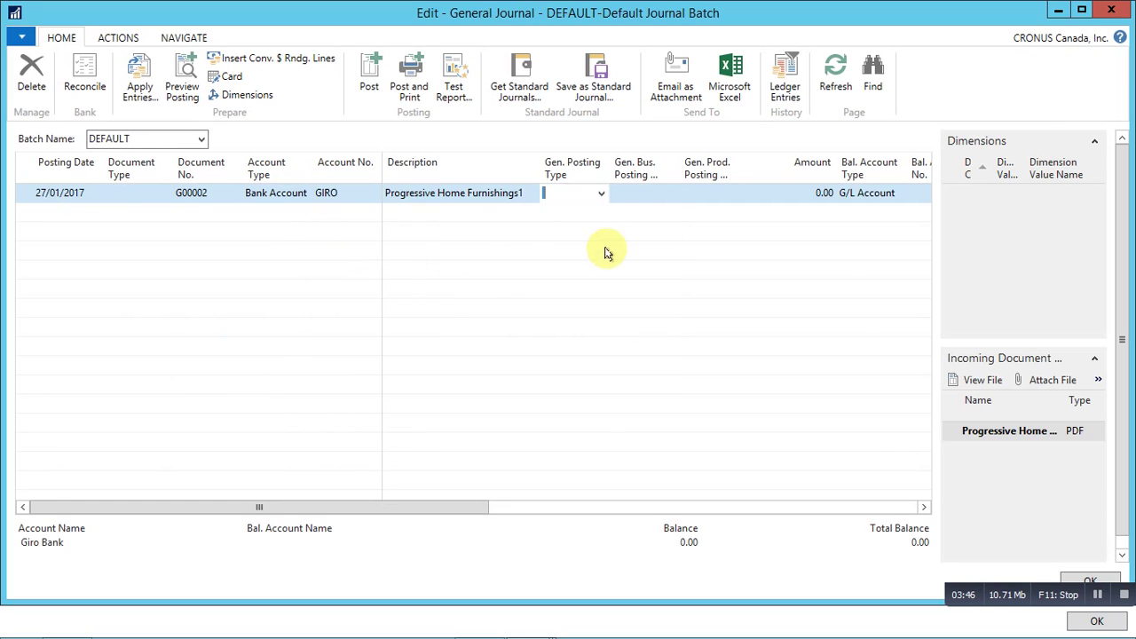
Balance journal line G00002 against vendor Progressive Home Furnishings with amount 100,000.00
left_click(884, 193)
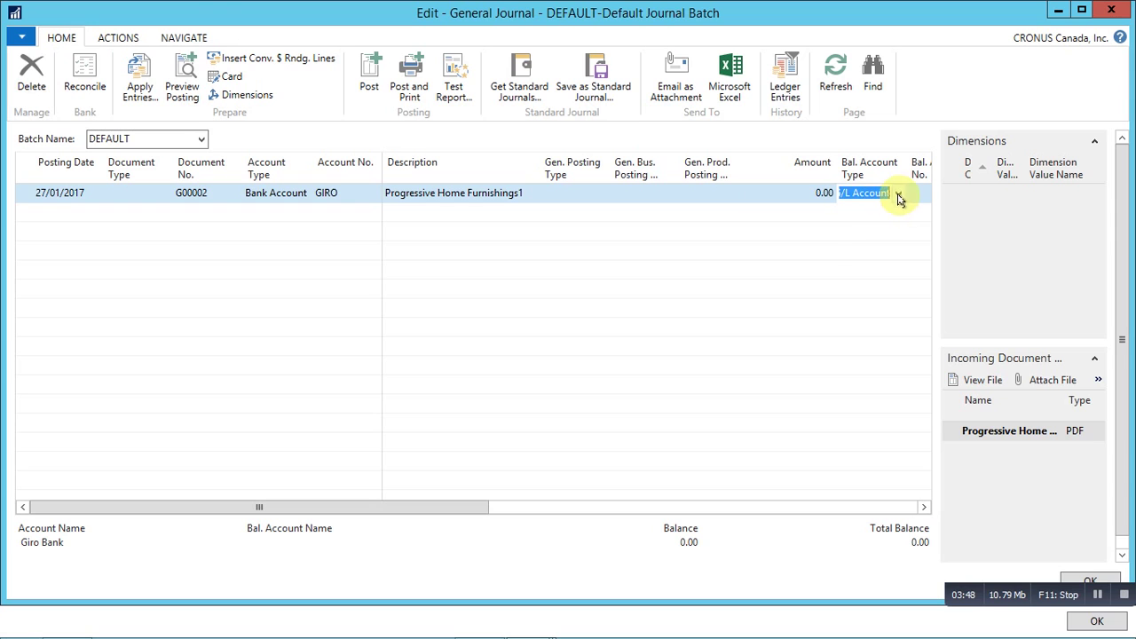
left_click(897, 194)
left_click(859, 251)
key("Tab")
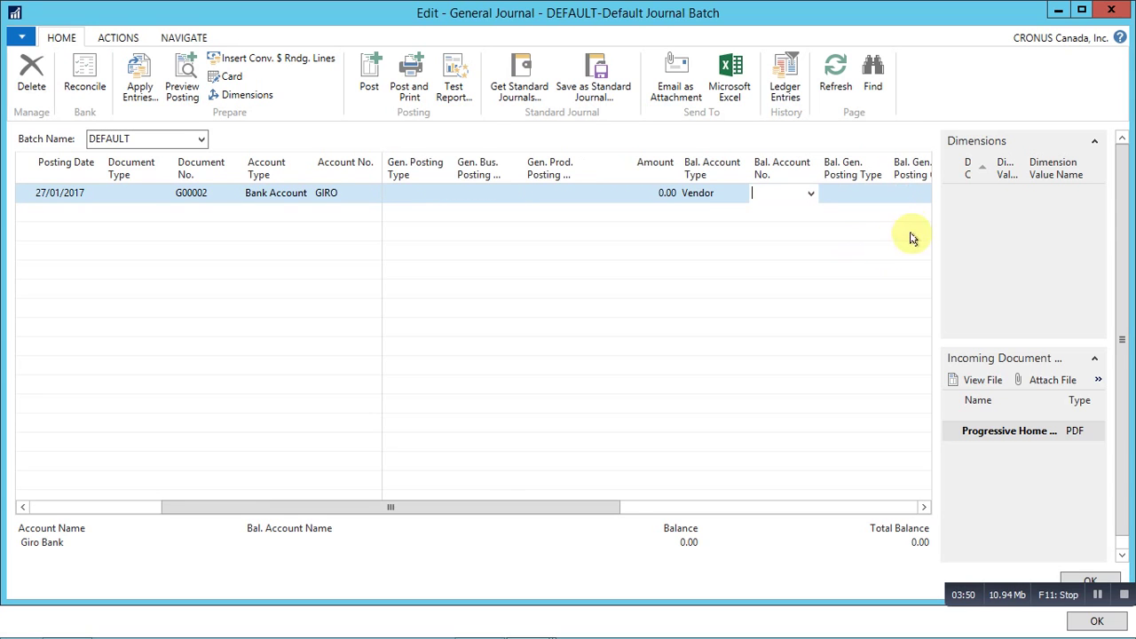
left_click(810, 195)
double_click(736, 236)
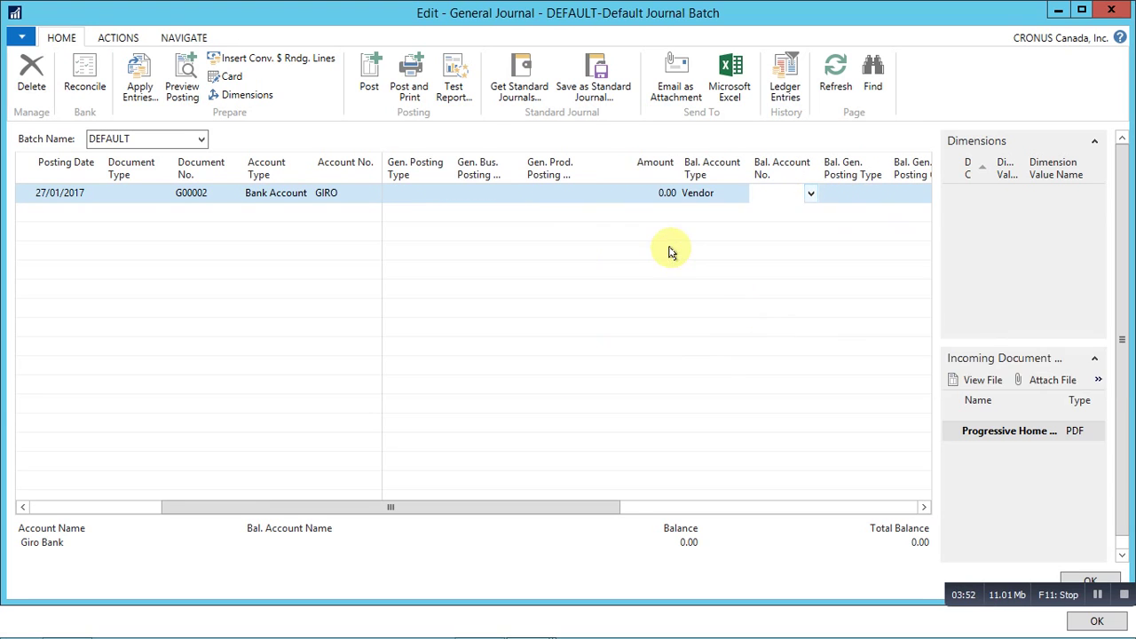
key("shift+Tab")
key("shift+Tab")
type("1")
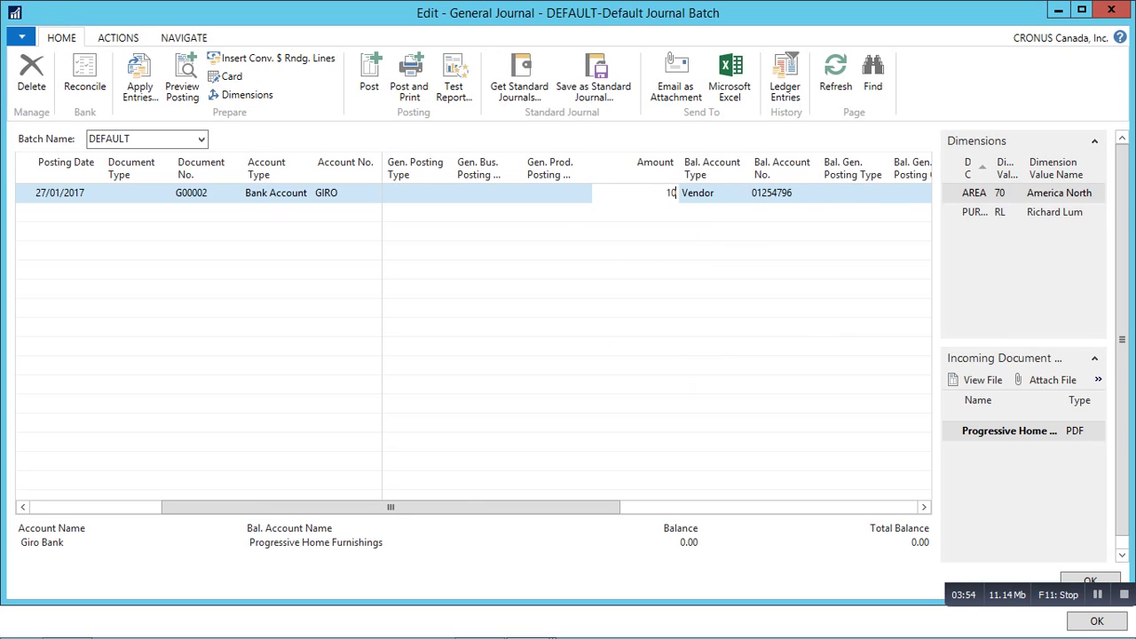
key("Tab")
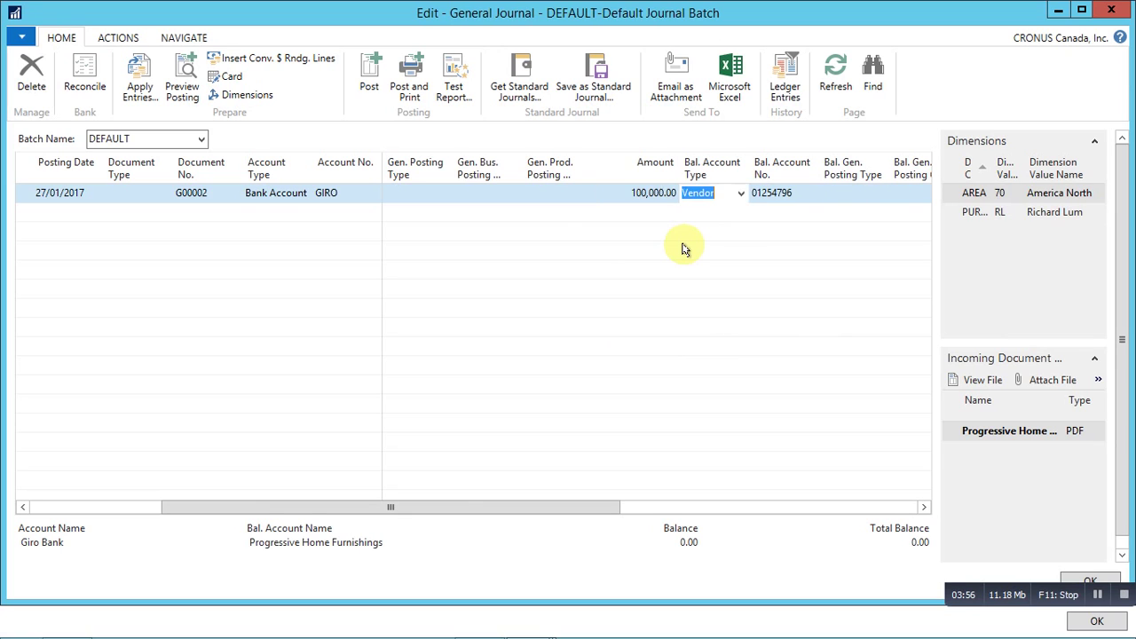
key("shift+Tab")
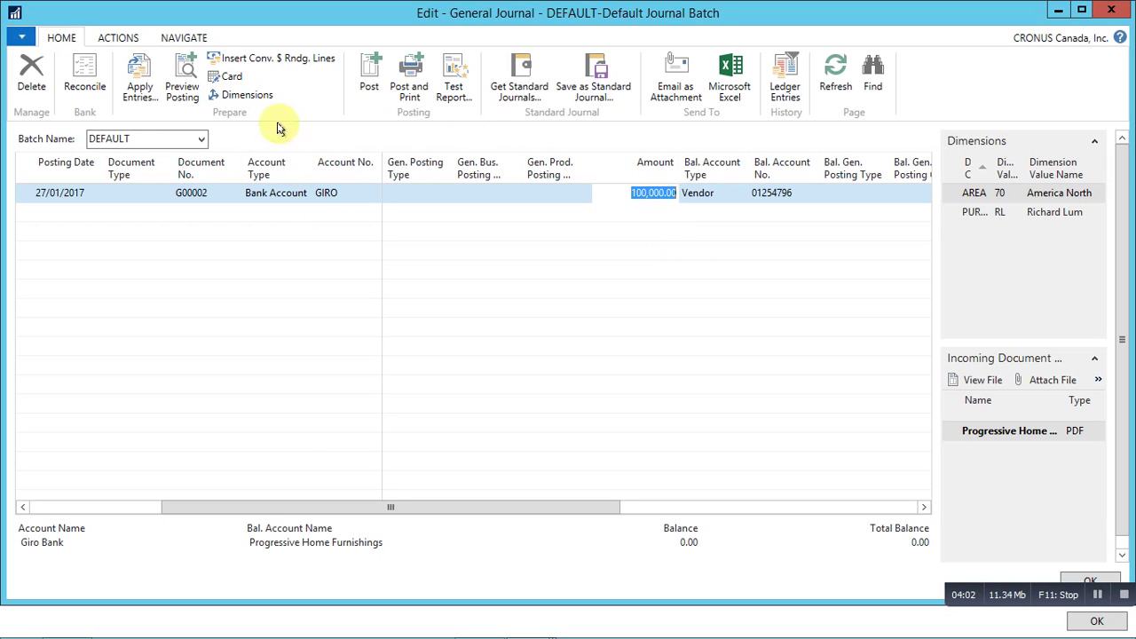
Post the journal lines and confirm, so the incoming document becomes Posted
left_click(370, 78)
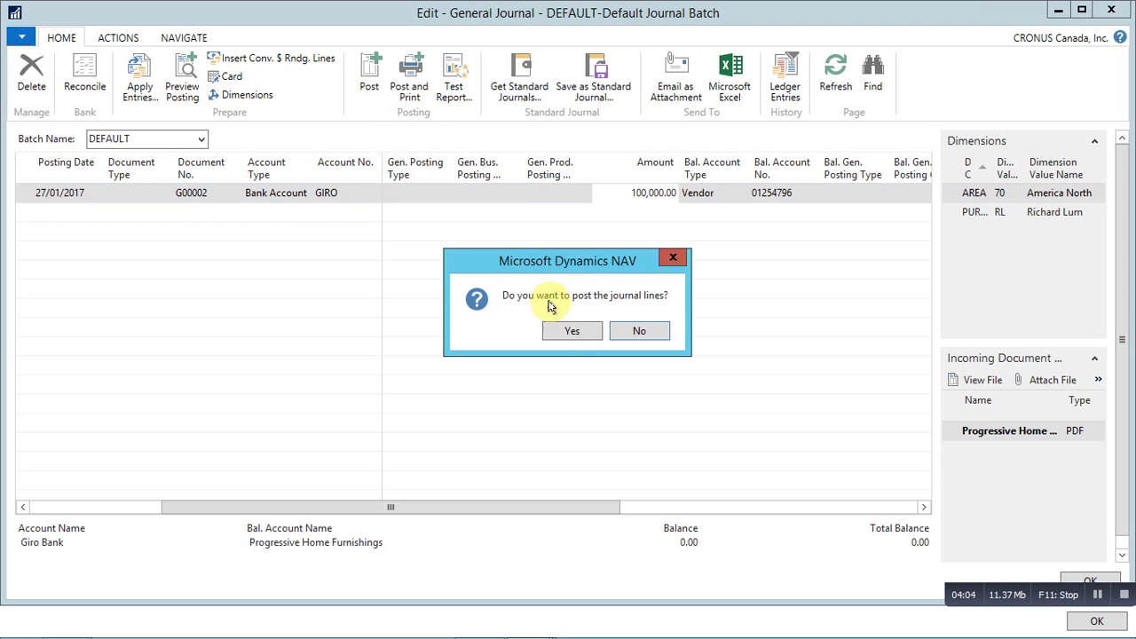
left_click(566, 333)
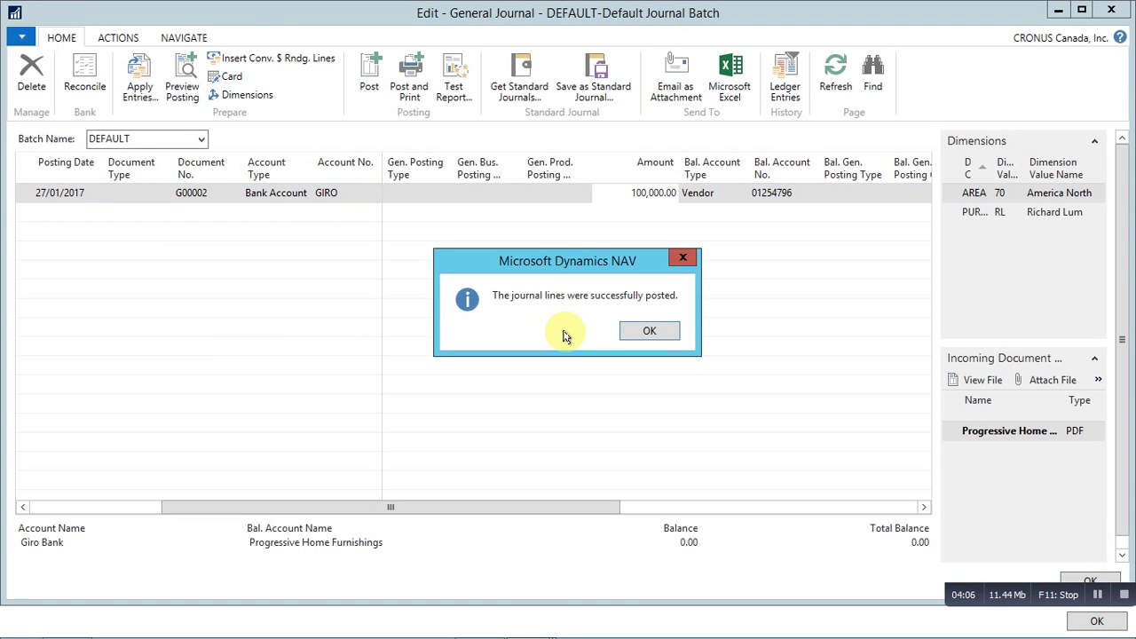
left_click(633, 331)
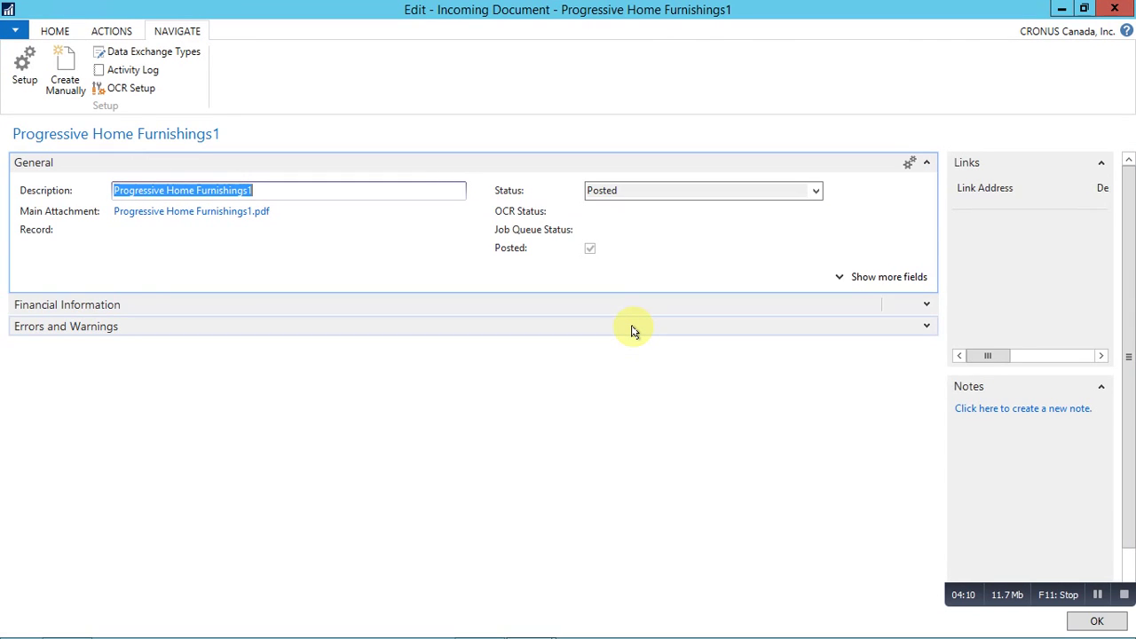
Open the G/L entry linked to the document, check its attached PDF, and close it
left_click(211, 235)
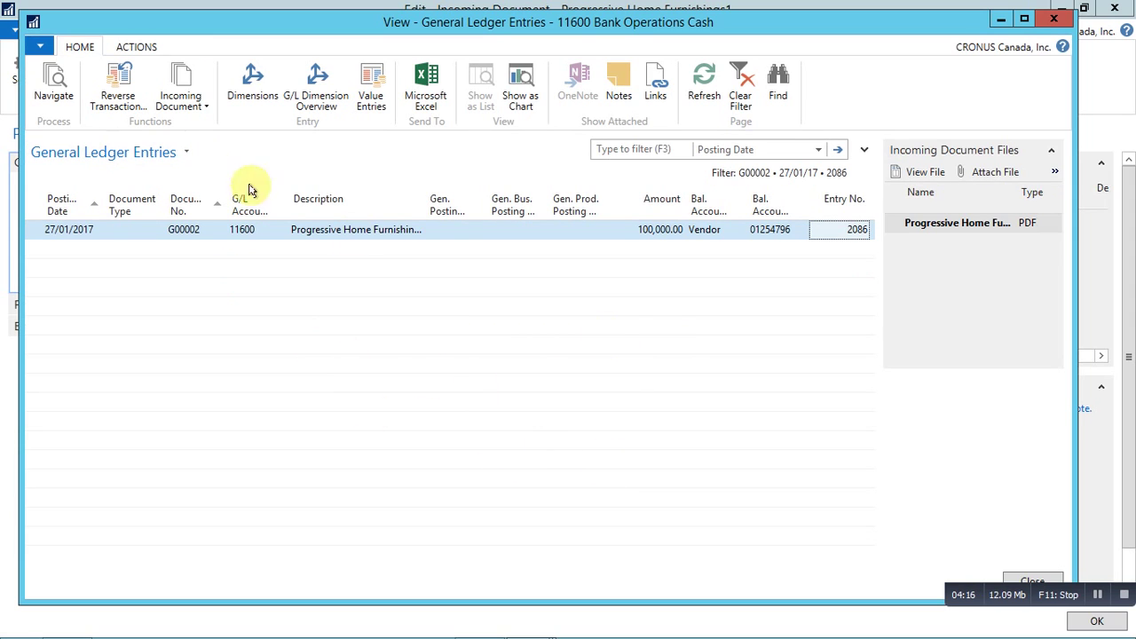
left_click(909, 172)
left_click(671, 338)
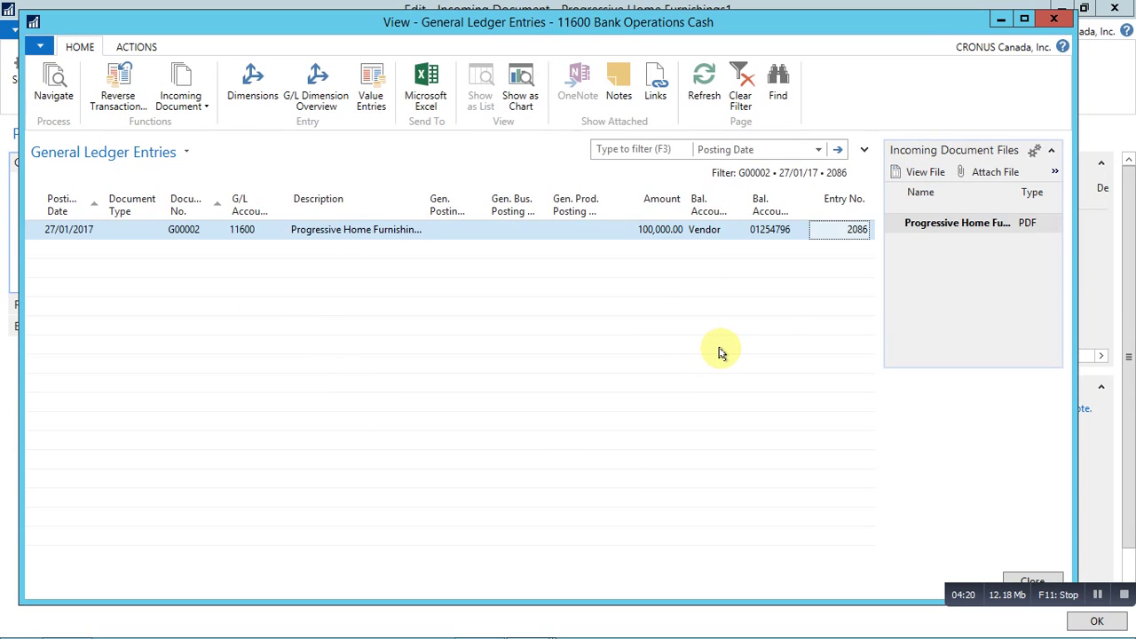
key("Escape")
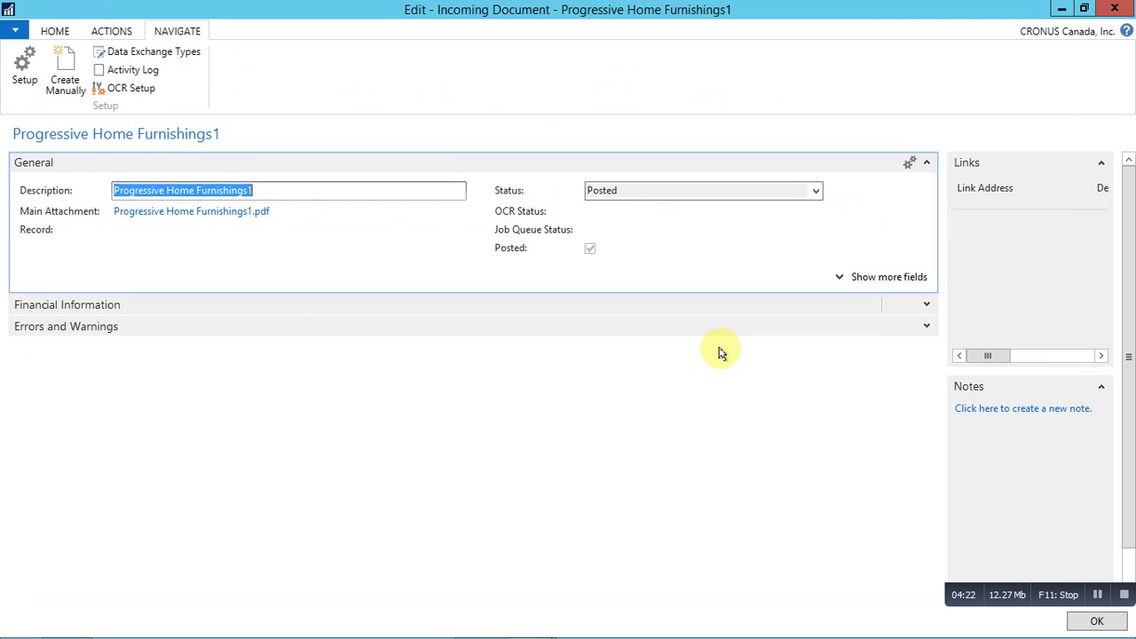
Find the Vendors list and open the card for vendor 01254796, Progressive Home Furnishings
key("Escape")
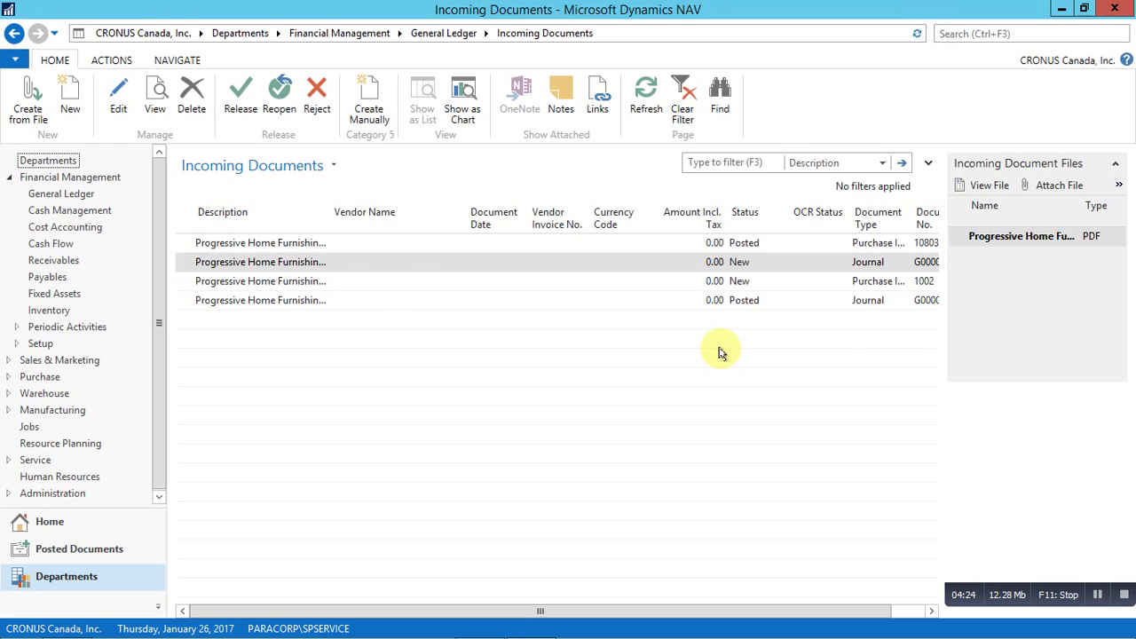
left_click(967, 33)
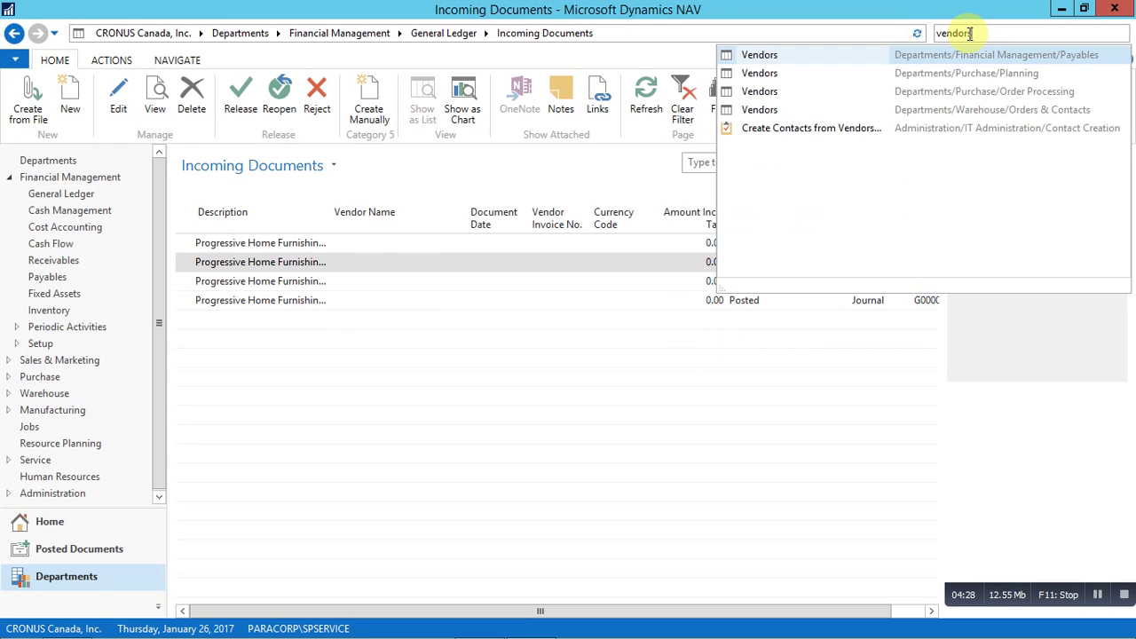
key("Return")
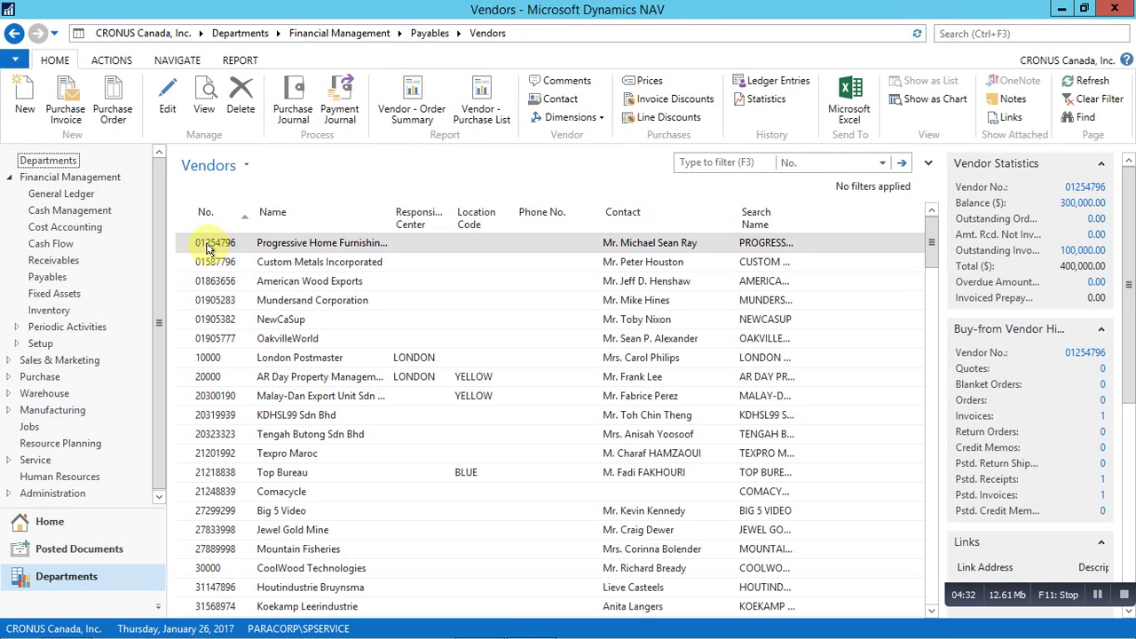
left_click(203, 246)
key("ctrl+n")
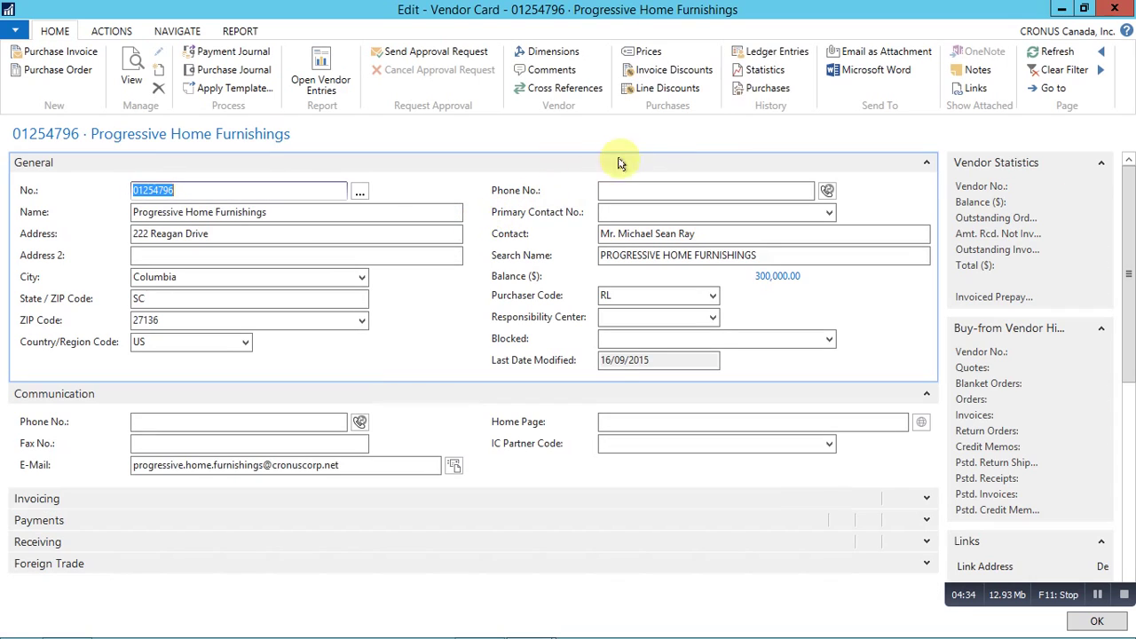
Open the PDF attached to the vendor's Progressive Home Furnishings1 ledger entry in Adobe Reader
left_click(777, 51)
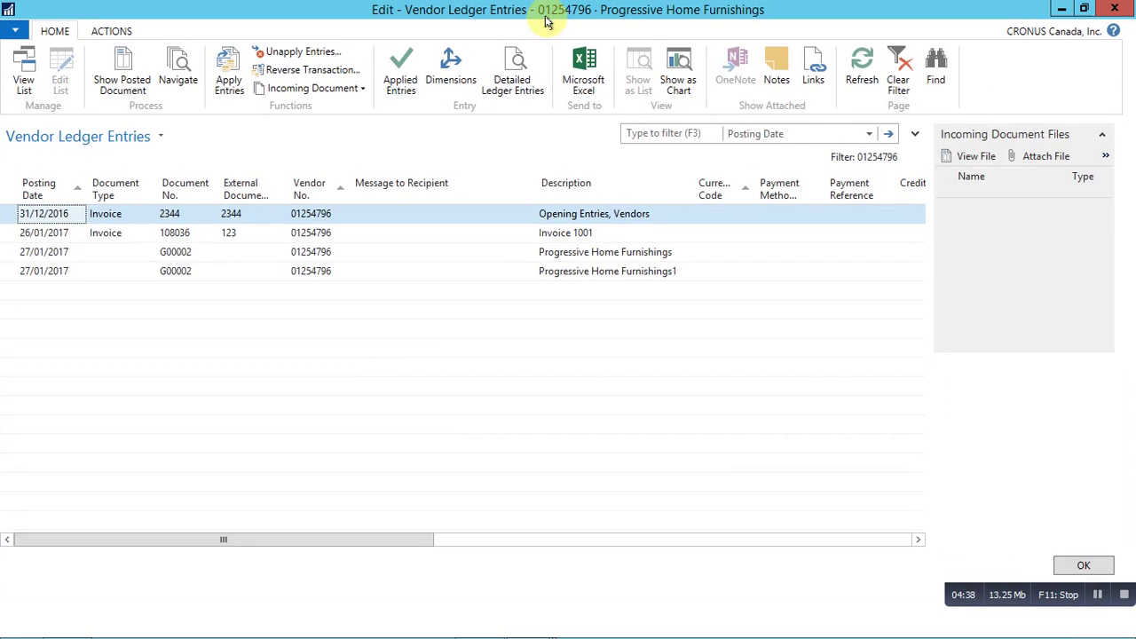
left_click(49, 235)
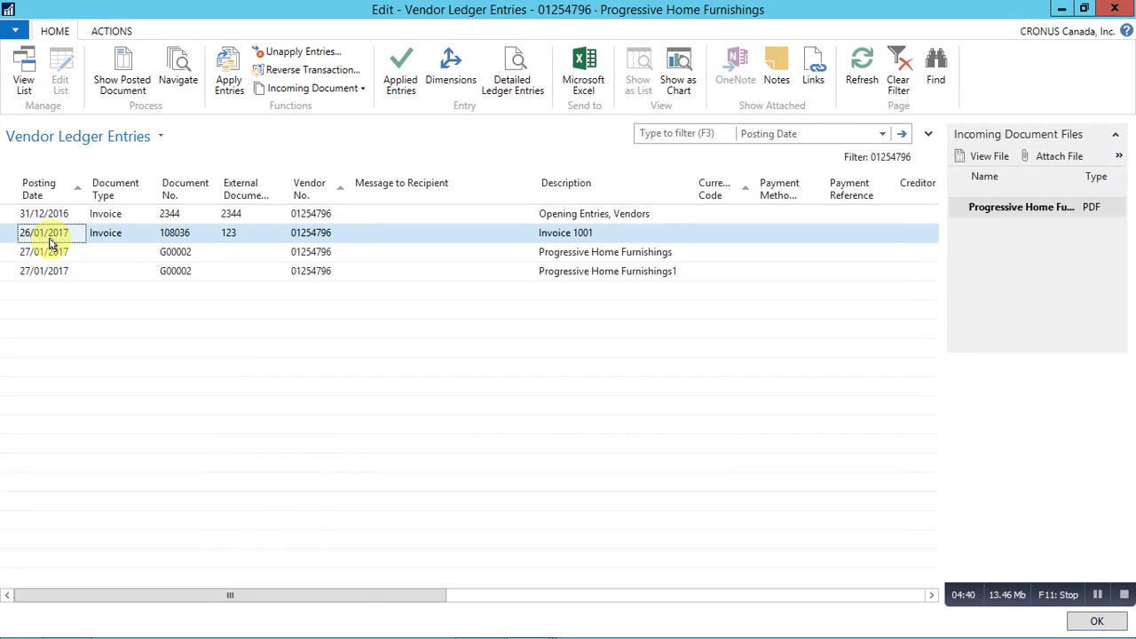
left_click(44, 270)
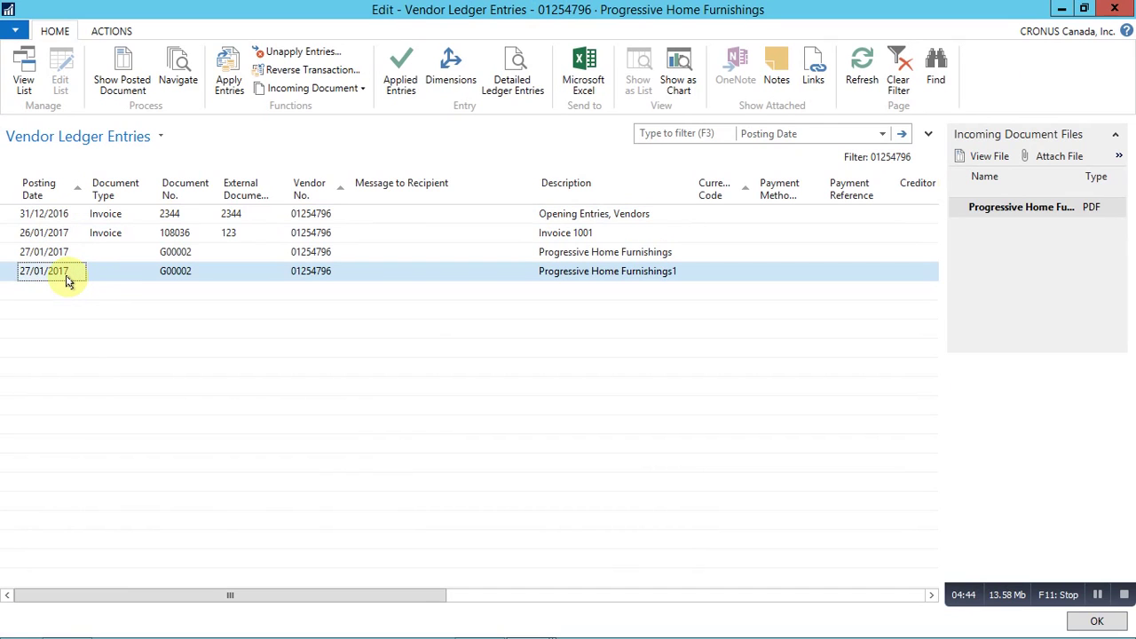
left_click(985, 160)
left_click(541, 359)
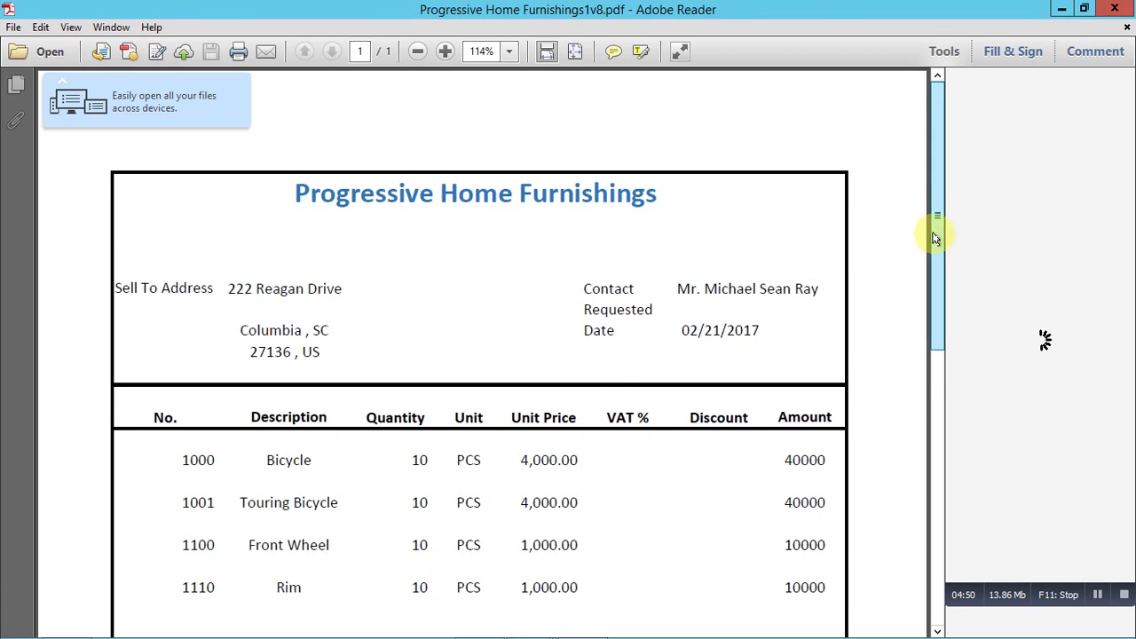
left_click_drag(934, 238, 928, 183)
Close Adobe Reader and view the ledger entry's incoming document, then close it
left_click(1115, 8)
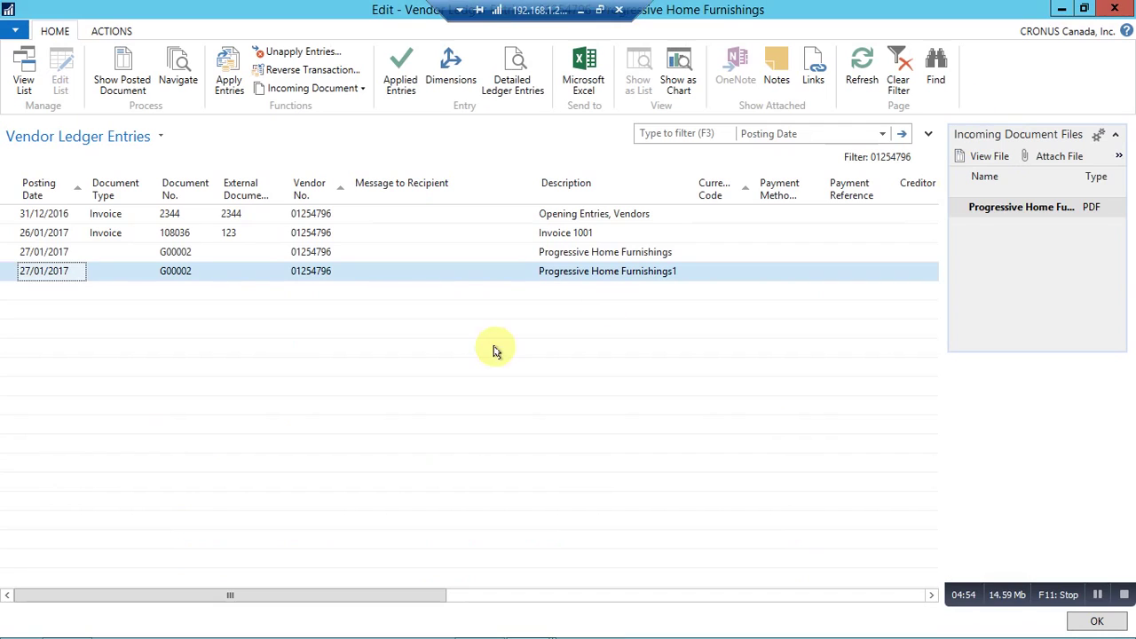
left_click(309, 89)
left_click(286, 107)
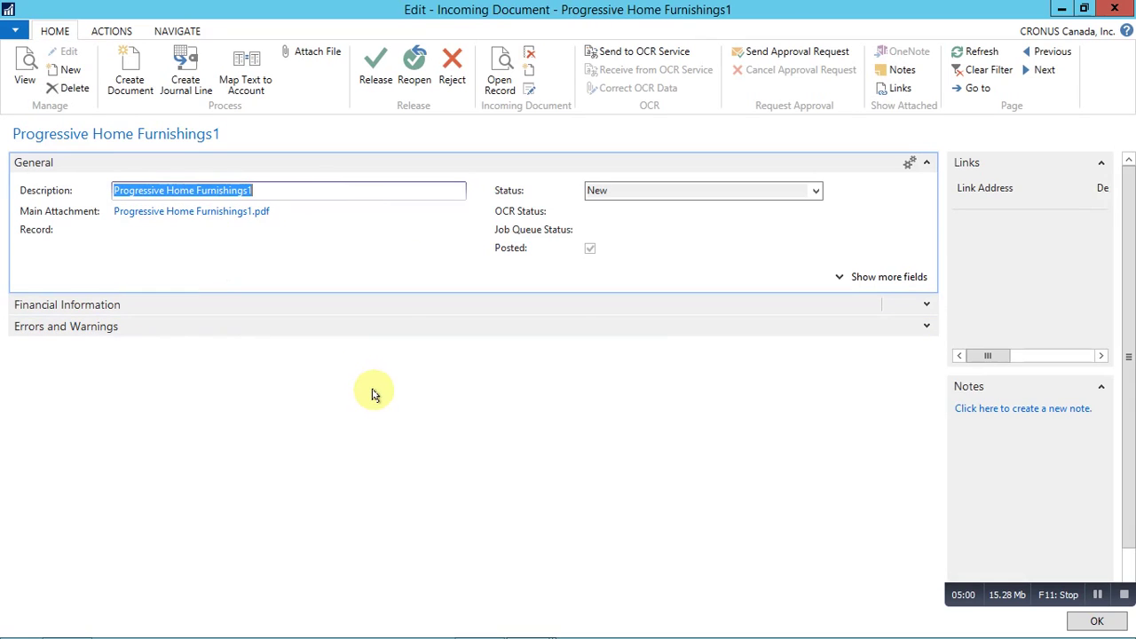
key("Escape")
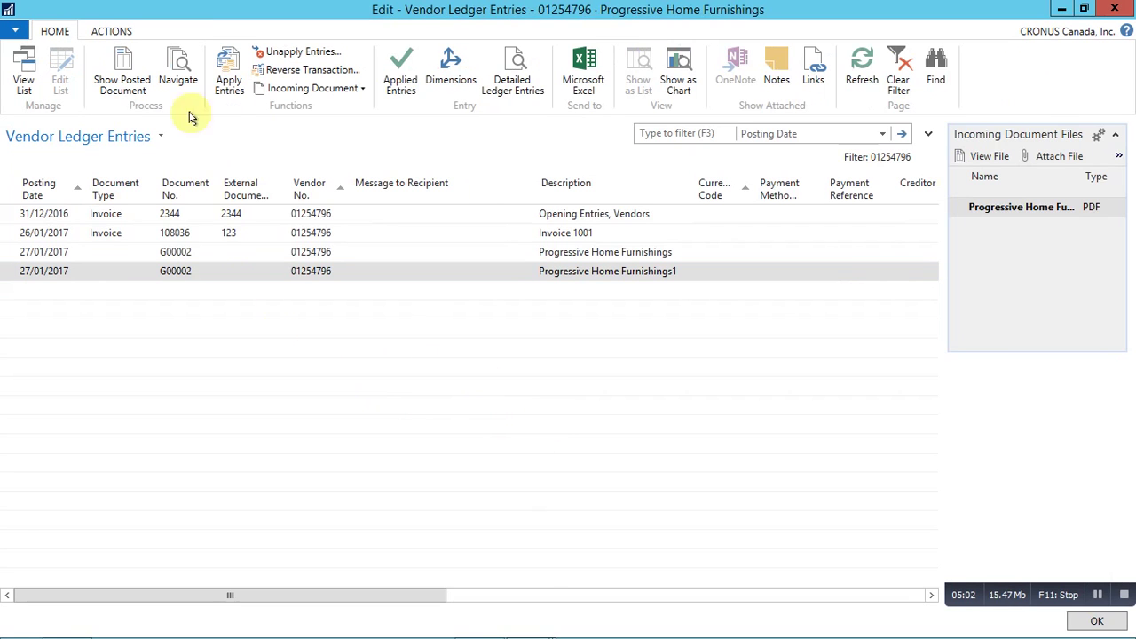
Use Navigate on the posting to open its linked incoming document, then close it
left_click(177, 76)
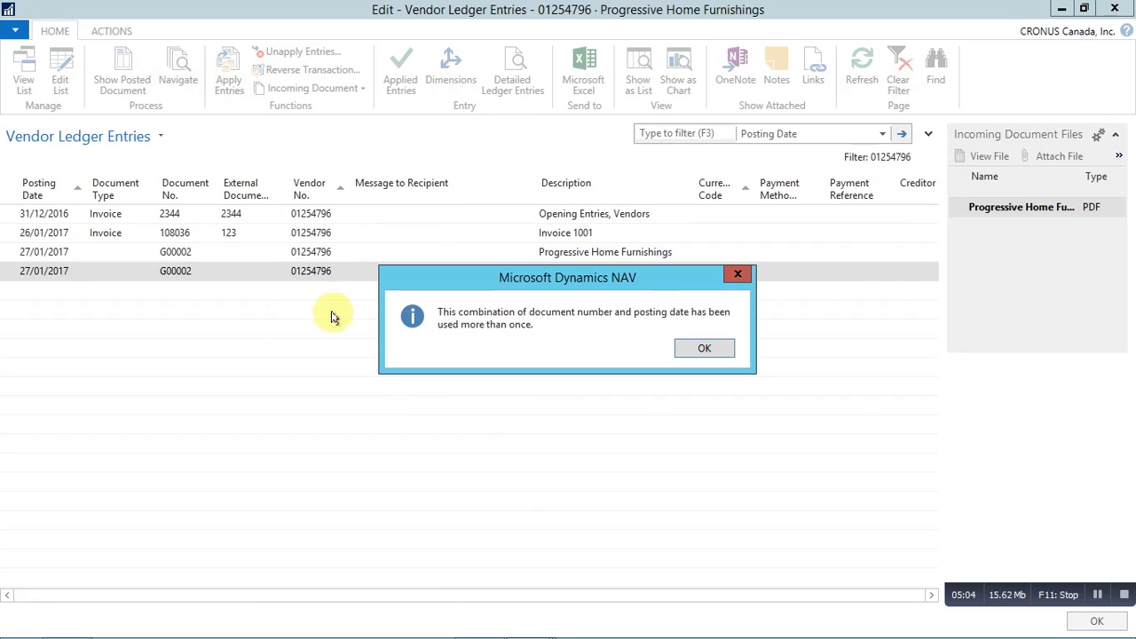
left_click(711, 349)
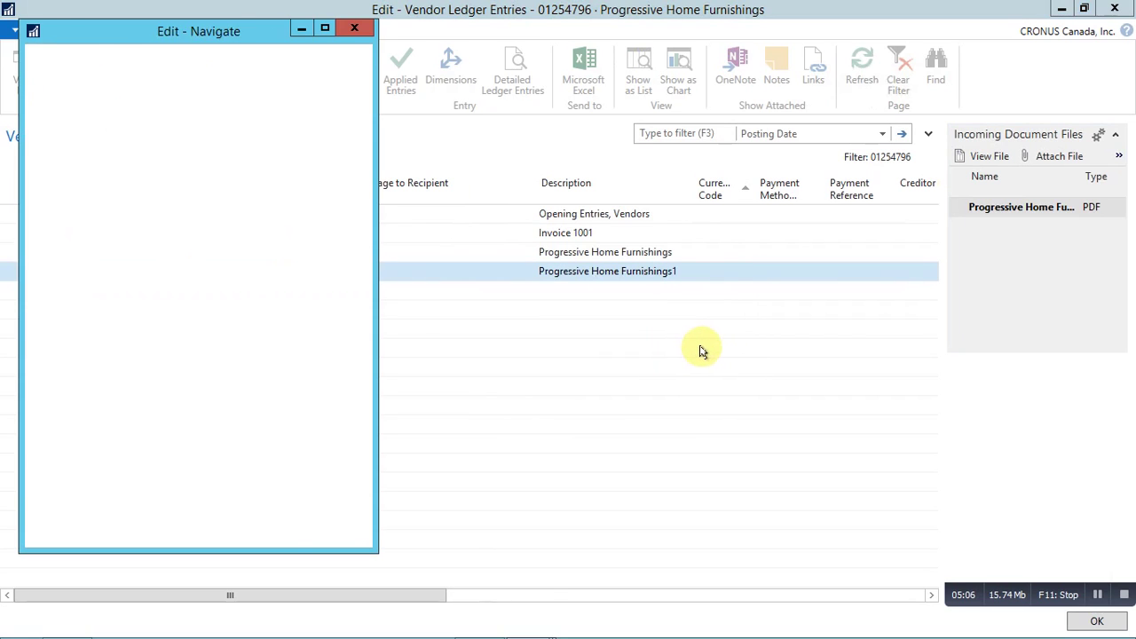
left_click(319, 29)
left_click(276, 209)
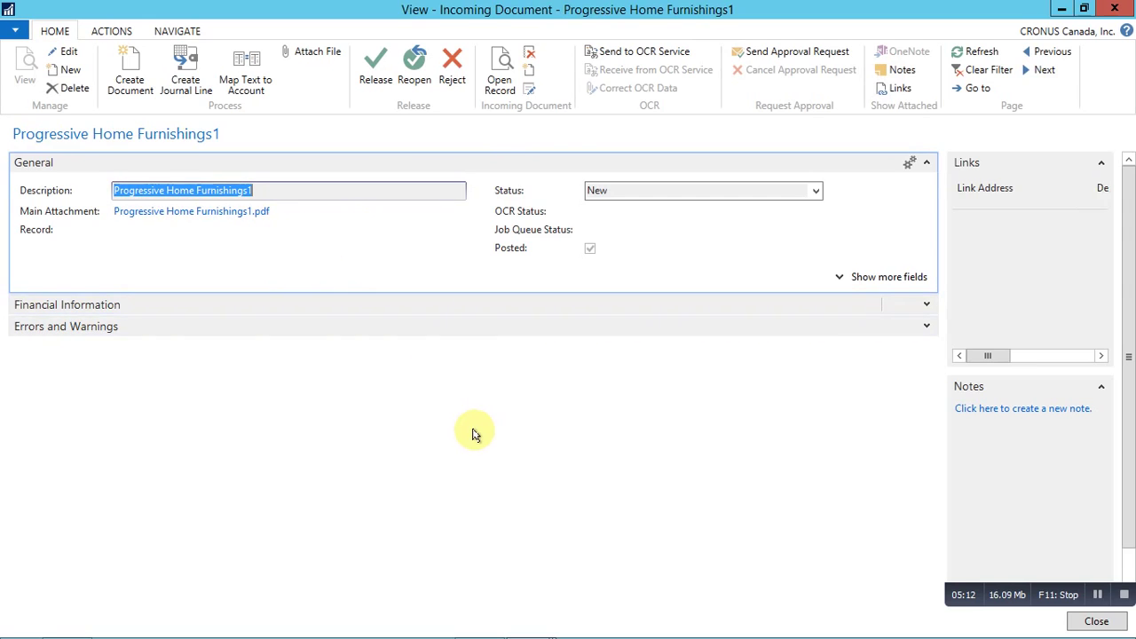
key("Escape")
key("Escape")
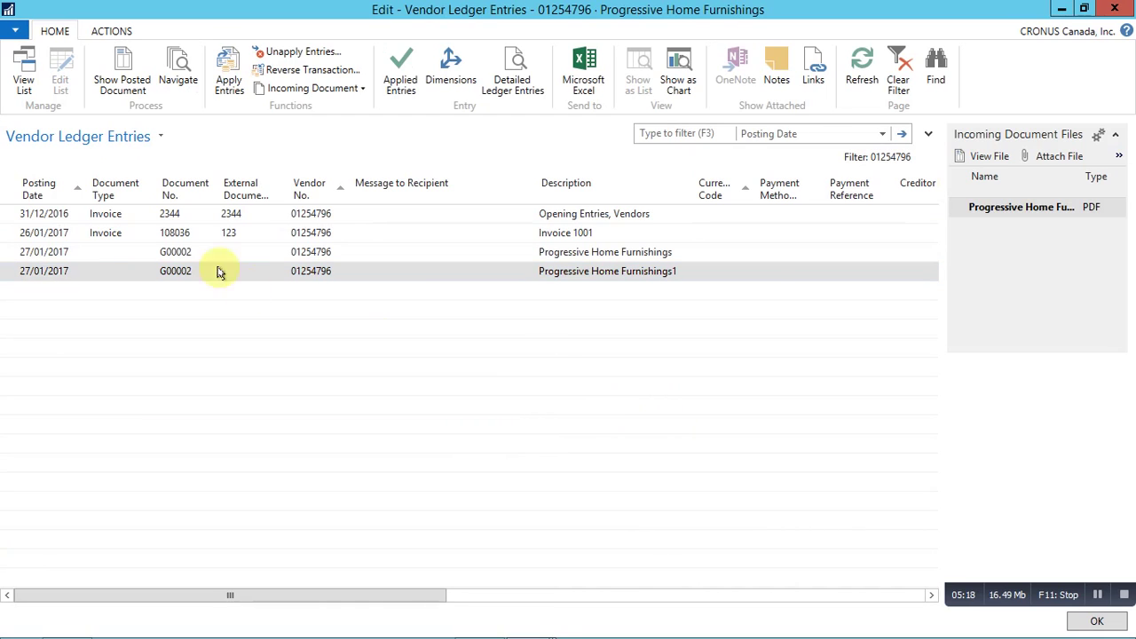
Close Vendor Ledger Entries and the vendor card, then restore the remote desktop window
left_click(128, 82)
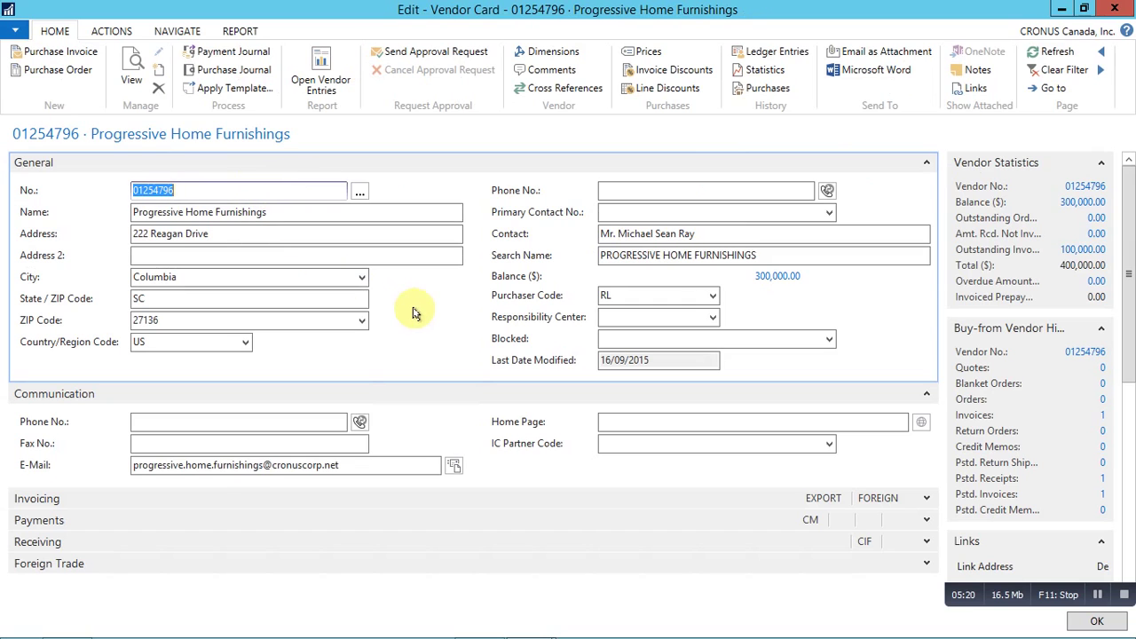
key("Escape")
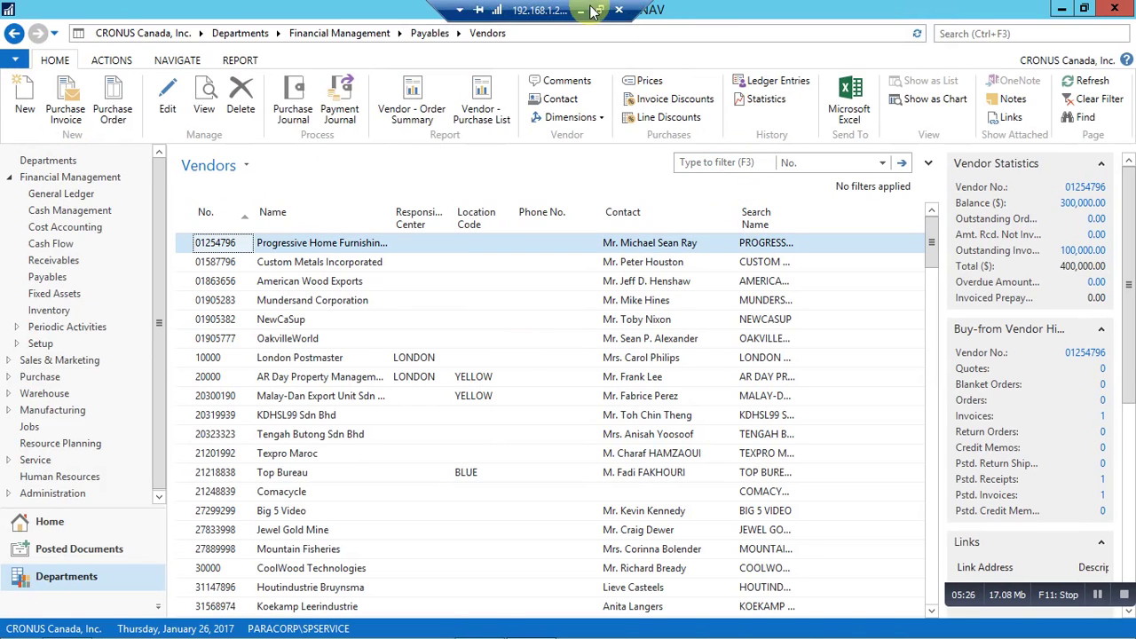
left_click(597, 9)
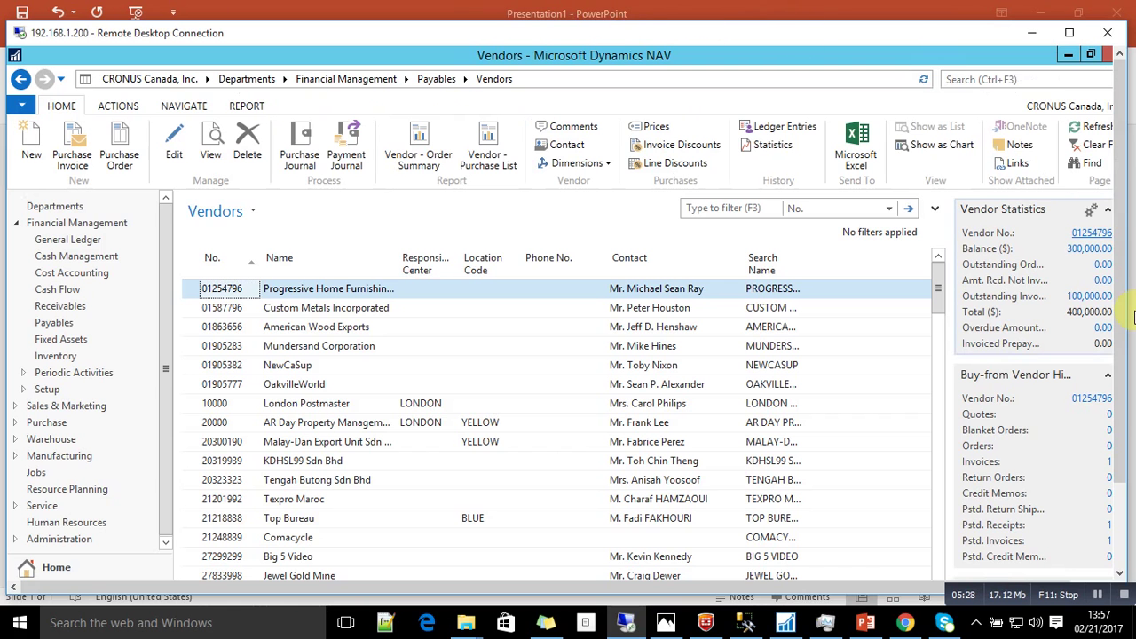